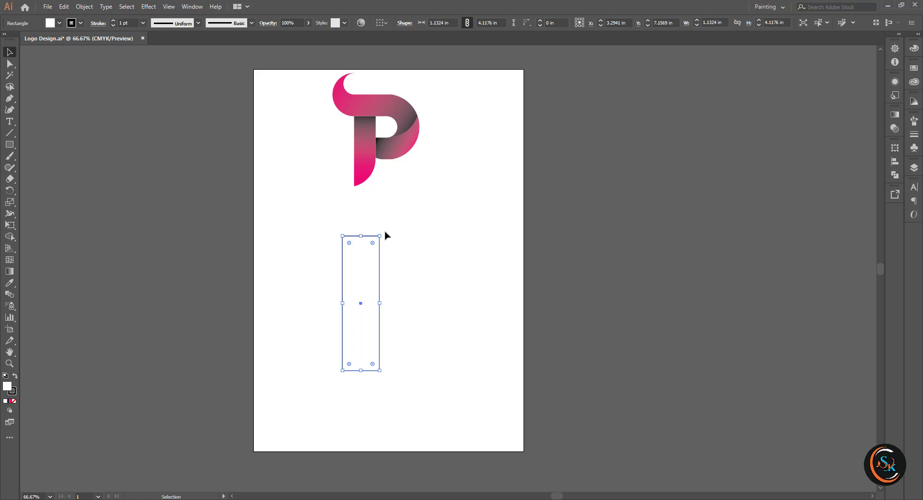
# Create three stacked horizontal copies of the vertical rectangle, with the first one's upper-left corner matching the original's.
pyautogui.moveTo(409, 301); pyautogui.dragTo(433, 299)
pyautogui.hotkey('ctrl', 'd')
pyautogui.click(379, 373)
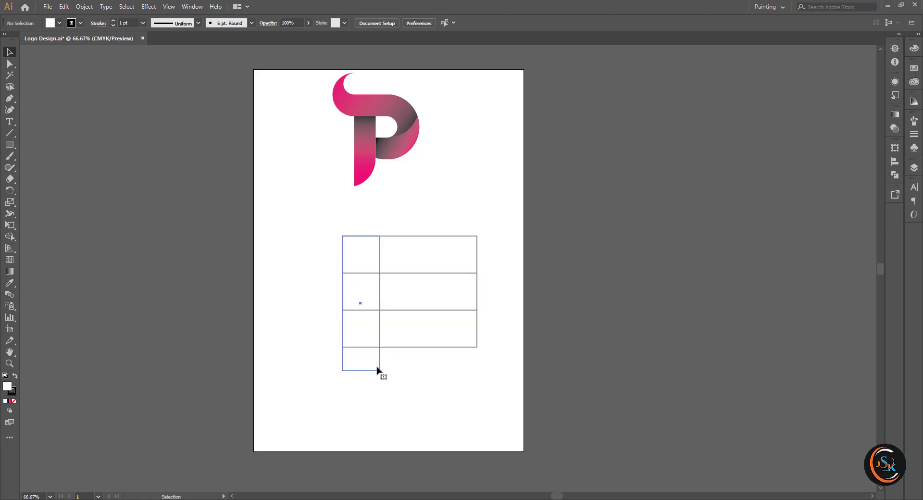
# Lengthen the vertical rectangle downward to about 4.91 in tall and shorten the three horizontal rectangles to about 3.84 in wide.
pyautogui.click(362, 372)
pyautogui.moveTo(363, 373); pyautogui.dragTo(363, 397)
pyautogui.click(424, 387)
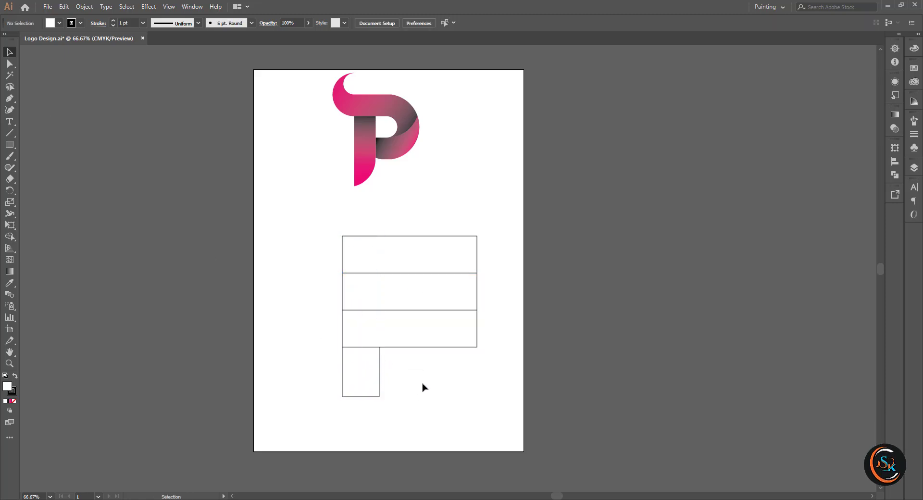
pyautogui.moveTo(484, 329); pyautogui.dragTo(468, 293)
pyautogui.click(492, 308)
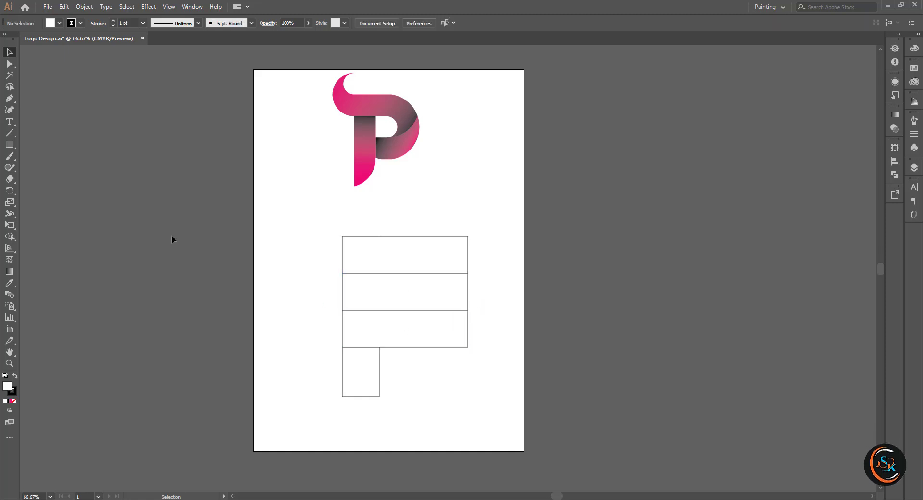
# Draw a circle about 3.37 in across, centred on the middle horizontal rectangle.
pyautogui.moveTo(9, 144); pyautogui.dragTo(58, 168)
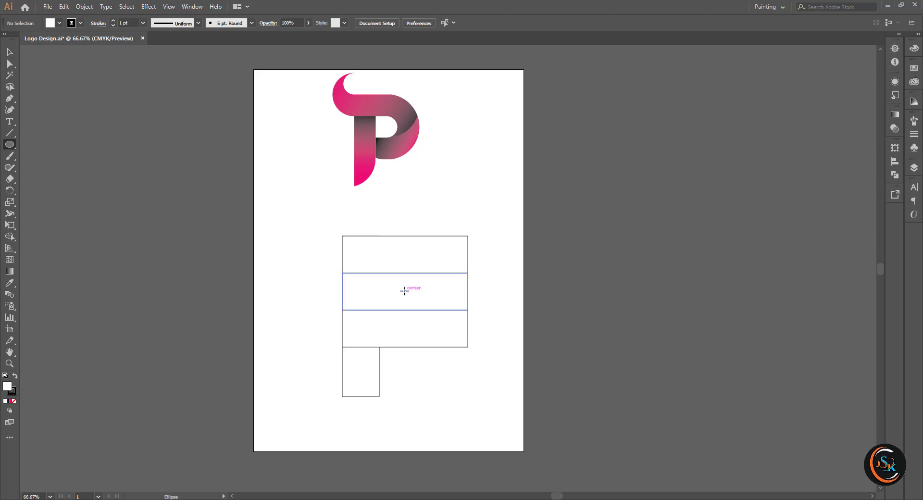
pyautogui.moveTo(432, 327); pyautogui.dragTo(459, 343)
pyautogui.scroll(2, 405, 256)
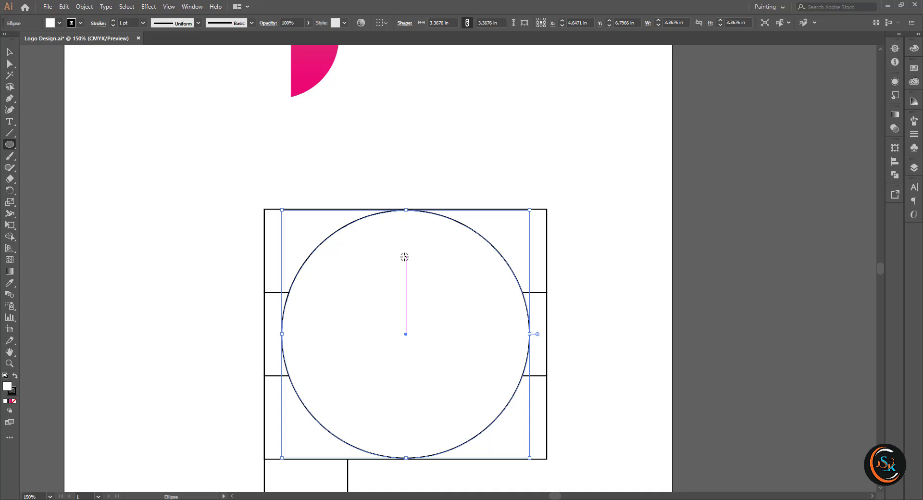
# Nudge the circle left until it meets the left edge of the stacked rectangles.
pyautogui.press('Left')
pyautogui.press('Left')
pyautogui.press('Left')
pyautogui.press('Left')
pyautogui.press('Left')
pyautogui.press('Left')
pyautogui.press('Left')
pyautogui.press('Left')
pyautogui.press('Left')
pyautogui.press('Left')
pyautogui.press('Left')
pyautogui.press('Left')
pyautogui.press('Left')
pyautogui.press('Left')
pyautogui.press('Left')
pyautogui.press('Left')
pyautogui.press('Left')
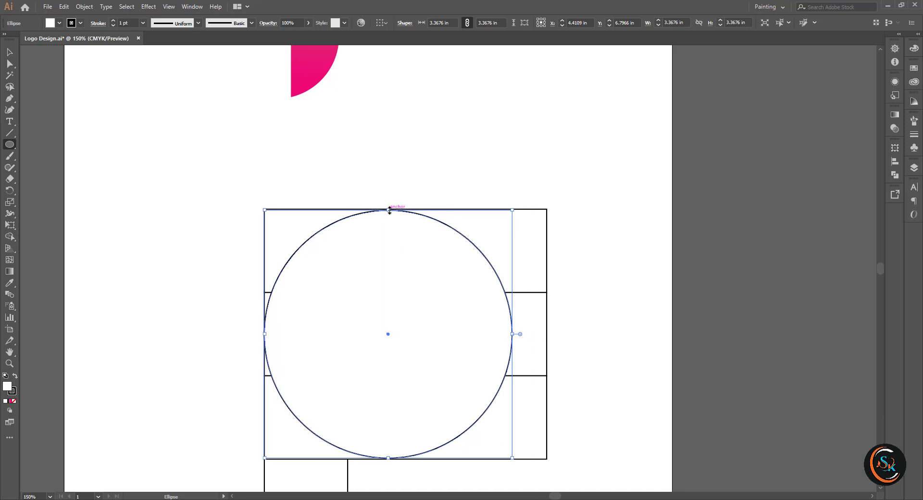
# Enlarge the circle from its centre to about 3.40 in so it spans the full height of the three rectangles.
pyautogui.moveTo(389, 210); pyautogui.dragTo(388, 209)
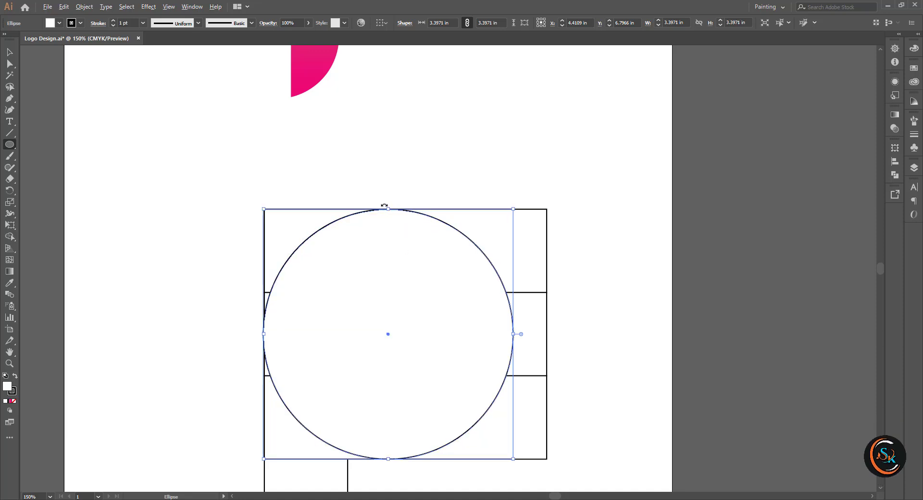
pyautogui.scroll(5, 385, 205)
pyautogui.scroll(-7, 401, 288)
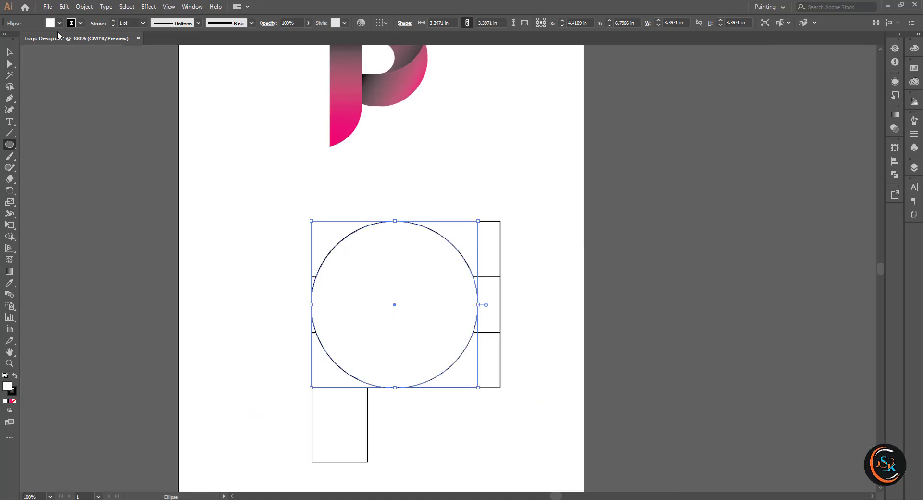
# Remove the fill from the circle and all the rectangles, keeping only their black outlines.
pyautogui.click(10, 52)
pyautogui.click(164, 203)
pyautogui.moveTo(529, 452); pyautogui.dragTo(298, 211)
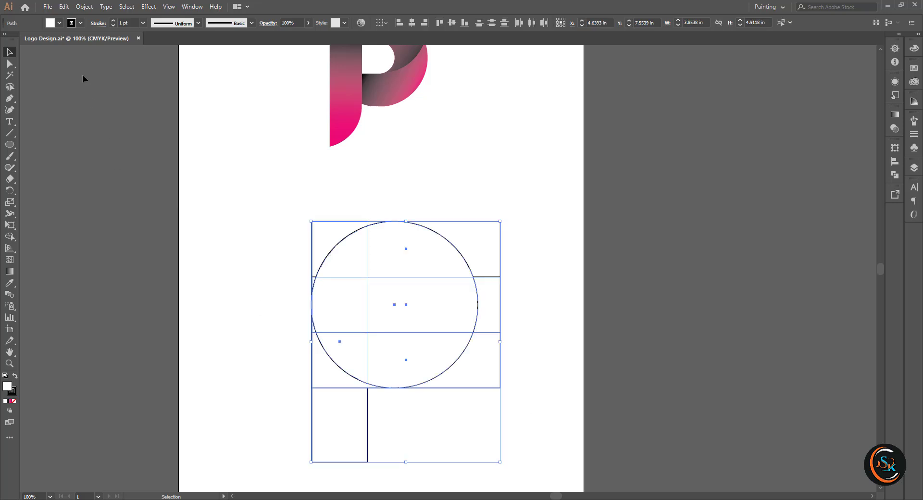
pyautogui.click(60, 23)
pyautogui.click(8, 42)
pyautogui.click(159, 171)
pyautogui.click(446, 360)
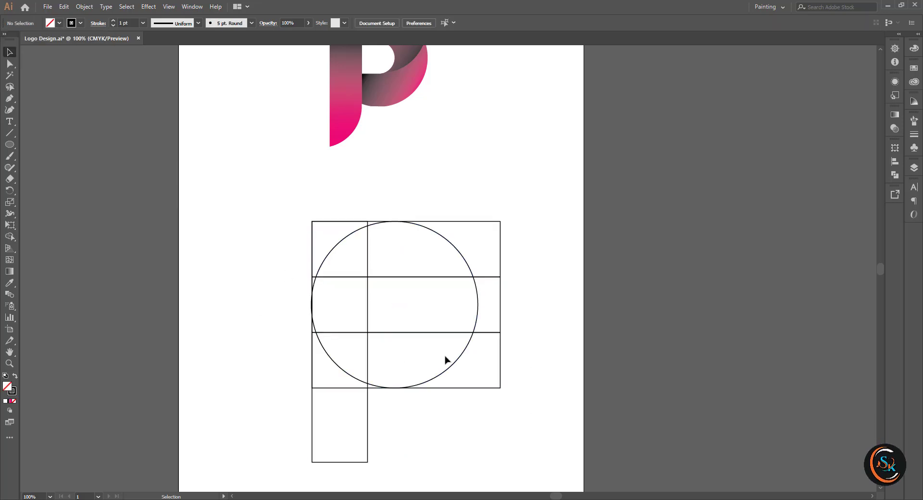
# Paste a copy of the circle in place and shrink it concentrically to about 1.13 in, fitting the middle rectangle's height.
pyautogui.click(462, 354)
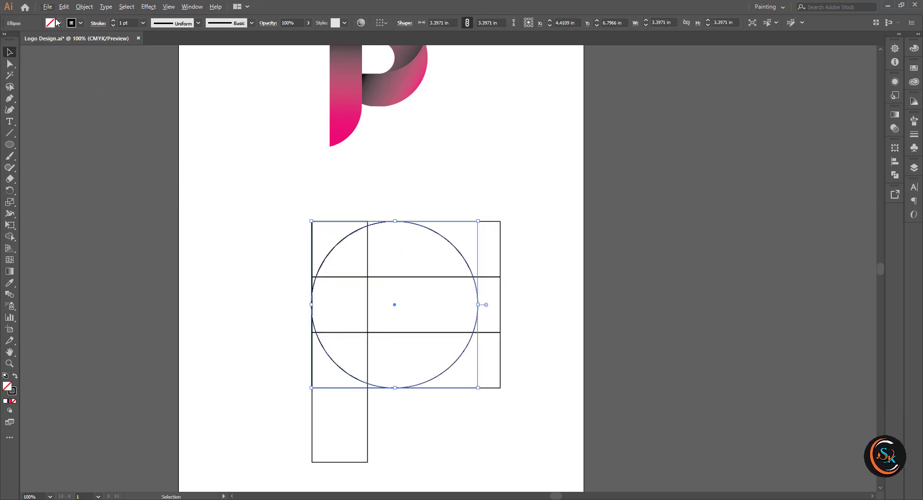
pyautogui.click(64, 6)
pyautogui.click(81, 52)
pyautogui.click(64, 7)
pyautogui.click(99, 75)
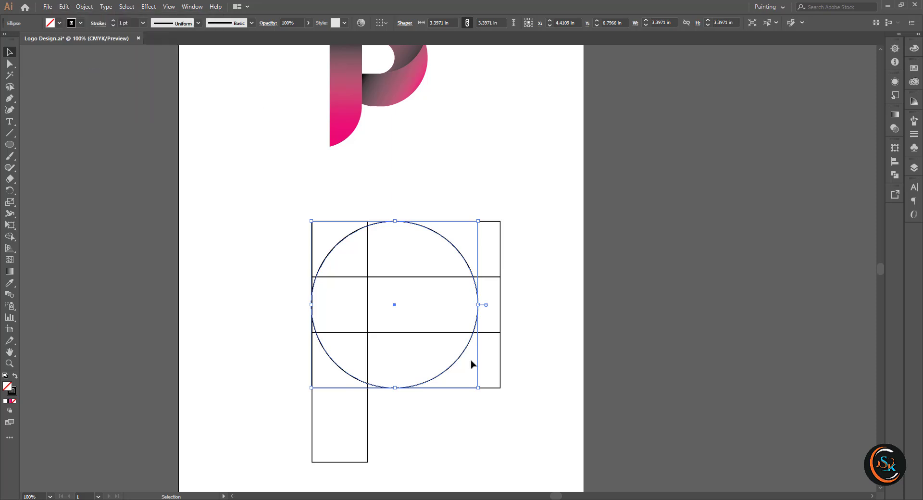
pyautogui.moveTo(478, 387); pyautogui.dragTo(423, 331)
pyautogui.scroll(4, 404, 303)
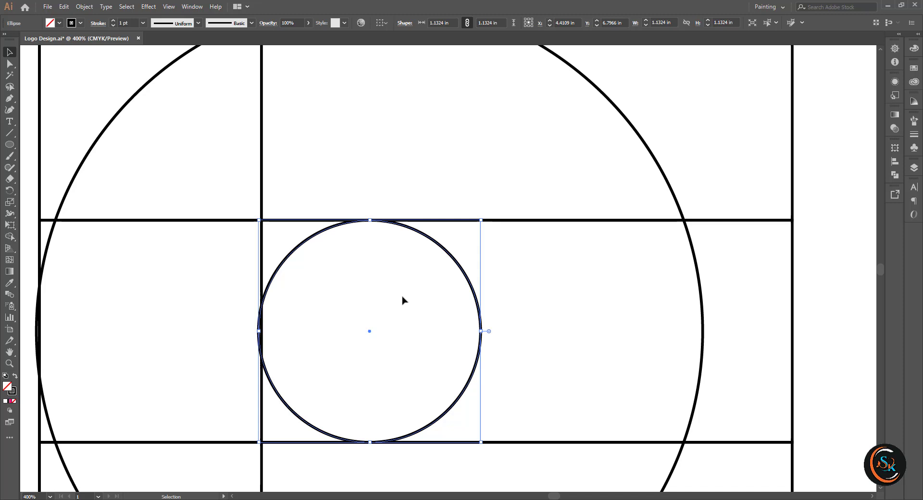
pyautogui.scroll(-4, 403, 300)
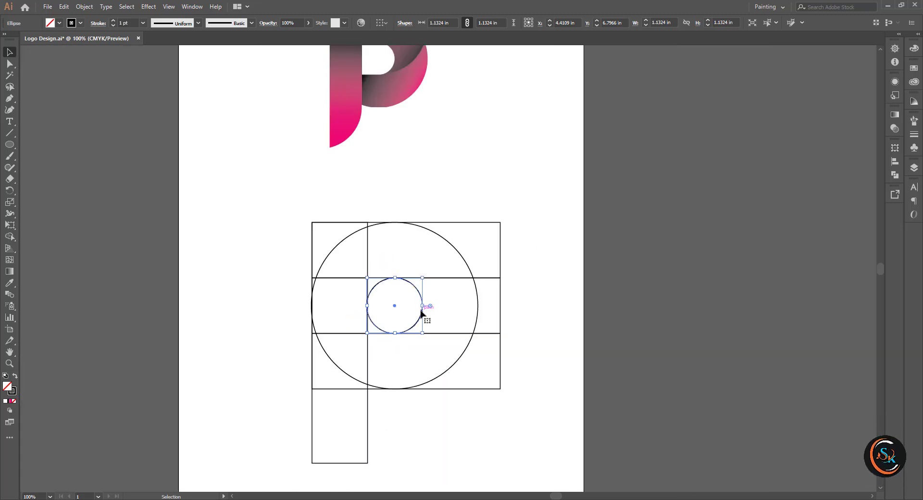
pyautogui.click(556, 329)
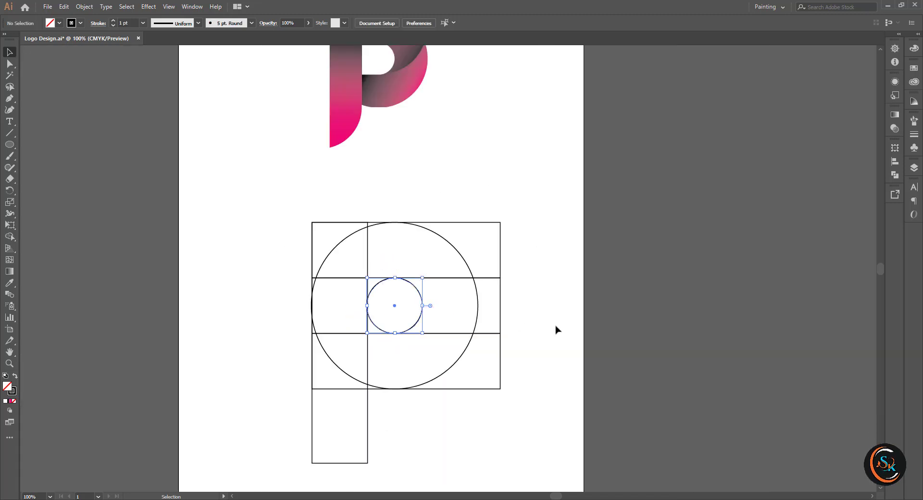
# Draw a circle about 2.23 in across, centred on the upper-left corner of the stacked rectangles.
pyautogui.click(11, 143)
pyautogui.moveTo(312, 222); pyautogui.dragTo(367, 277)
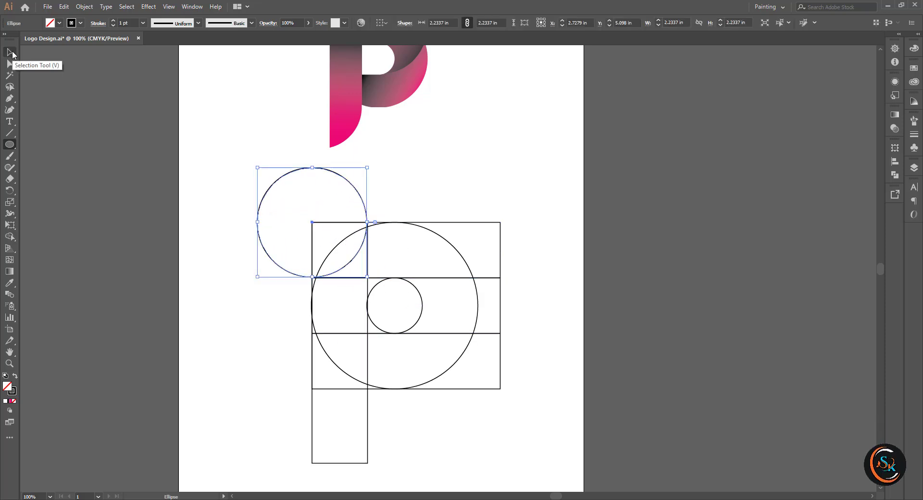
pyautogui.click(12, 54)
# Paste a copy of the new circle in place and shrink it to about 1.12 in, keeping its top point fixed.
pyautogui.click(64, 6)
pyautogui.click(89, 56)
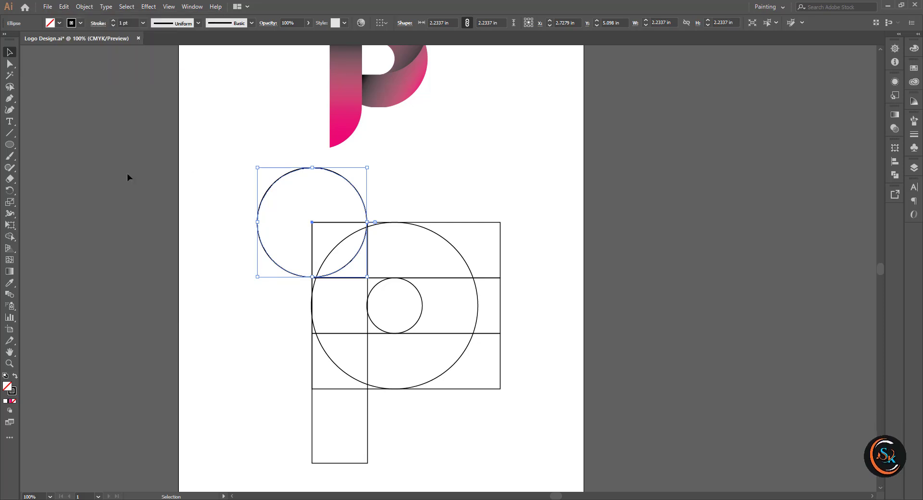
pyautogui.moveTo(312, 278); pyautogui.dragTo(312, 222)
pyautogui.click(242, 191)
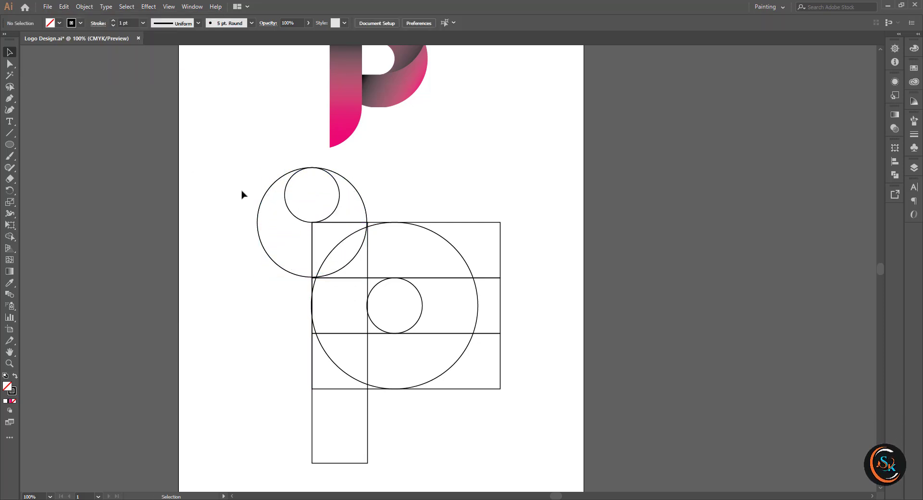
# Duplicate the large upper-left circle down to the foot of the vertical rectangle and enlarge it to about 2.25 in, meeting the stem's right edge.
pyautogui.click(260, 242)
pyautogui.scroll(-3, 282, 274)
pyautogui.moveTo(301, 207); pyautogui.dragTo(302, 394)
pyautogui.scroll(5, 399, 344)
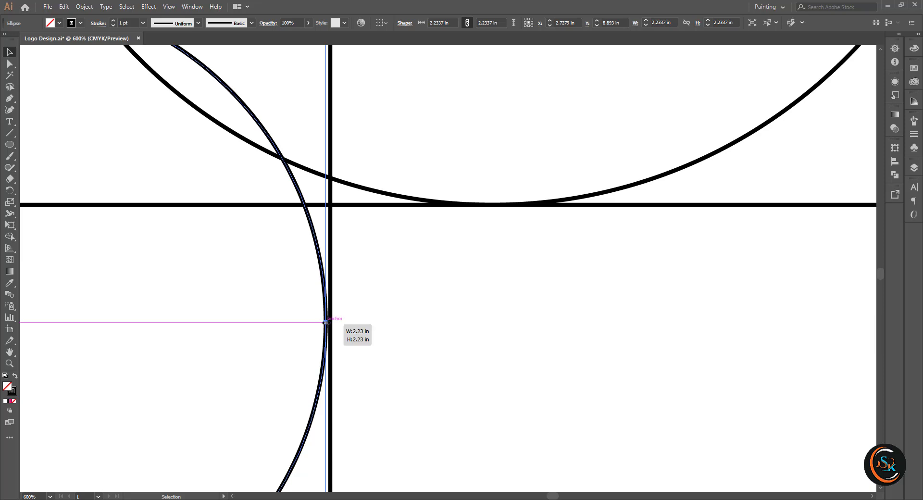
pyautogui.moveTo(325, 323); pyautogui.dragTo(330, 323)
pyautogui.scroll(-2, 334, 329)
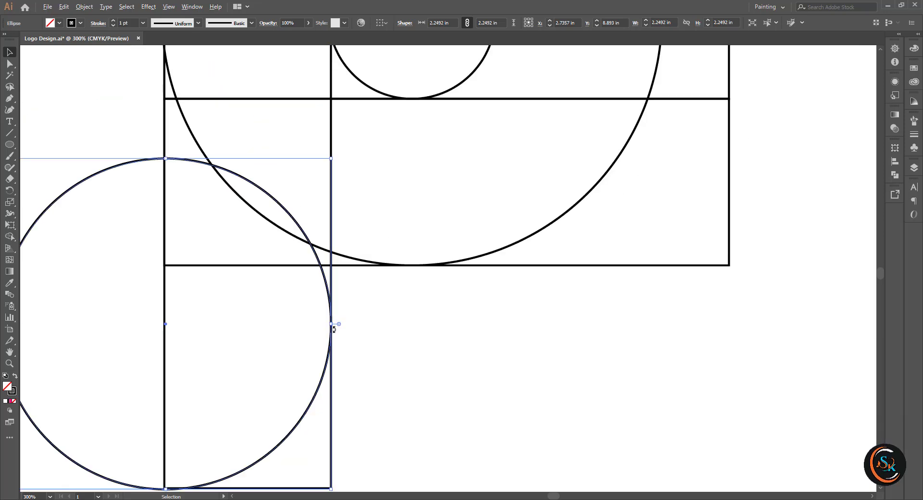
# Enlarge the large upper-left circle to about 2.25 in so it meets the right edge of the vertical rectangle.
pyautogui.scroll(8, 276, 192)
pyautogui.scroll(4, 332, 170)
pyautogui.click(348, 166)
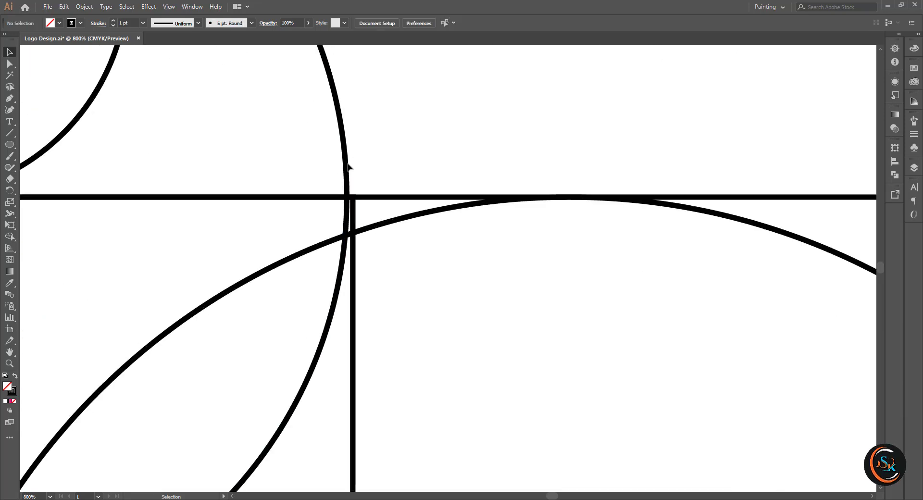
pyautogui.click(346, 179)
pyautogui.moveTo(346, 197); pyautogui.dragTo(353, 198)
pyautogui.scroll(-3, 353, 198)
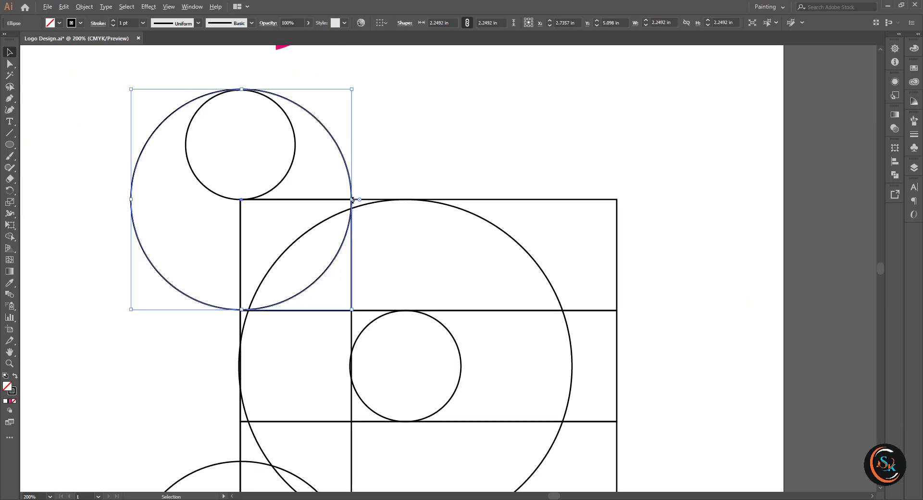
pyautogui.scroll(-2, 418, 208)
pyautogui.scroll(1, 409, 239)
pyautogui.click(26, 89)
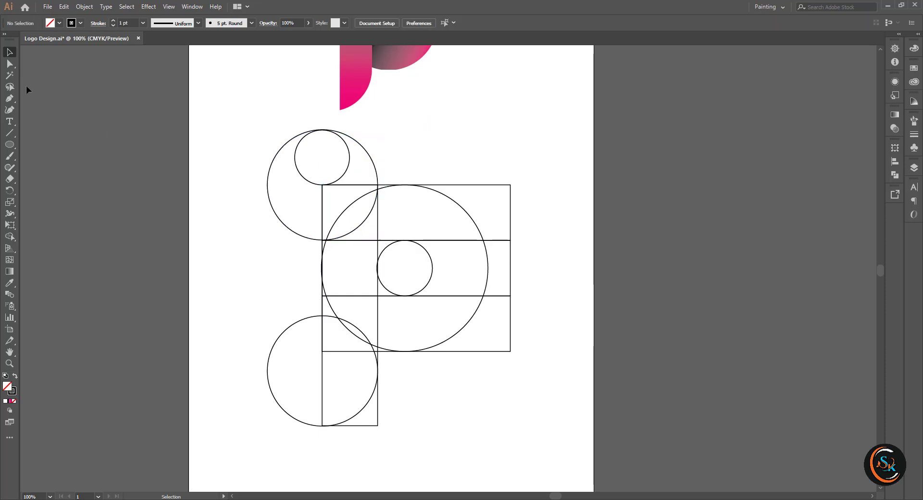
# Try to fill the upper-left crescent region with black and no stroke using the Shape Builder tool.
pyautogui.moveTo(192, 135); pyautogui.dragTo(560, 432)
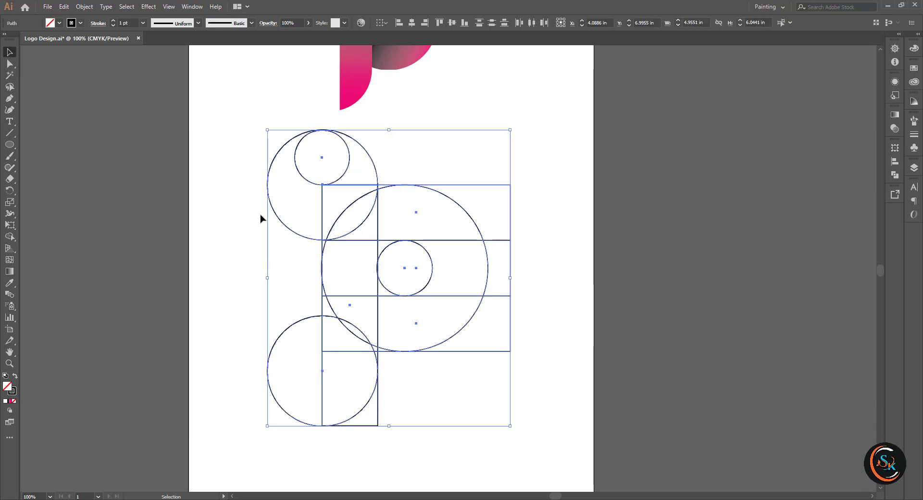
pyautogui.click(80, 23)
pyautogui.press('Escape')
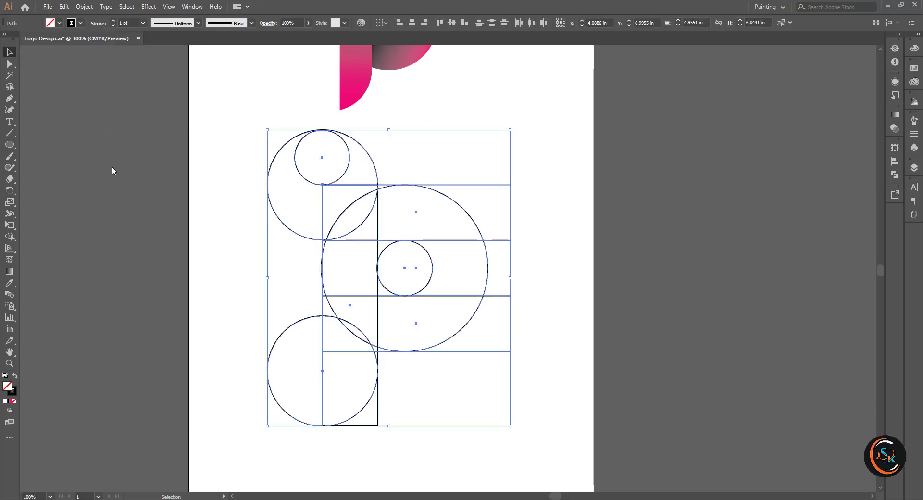
pyautogui.hotkey('shift', 'm')
pyautogui.click(51, 23)
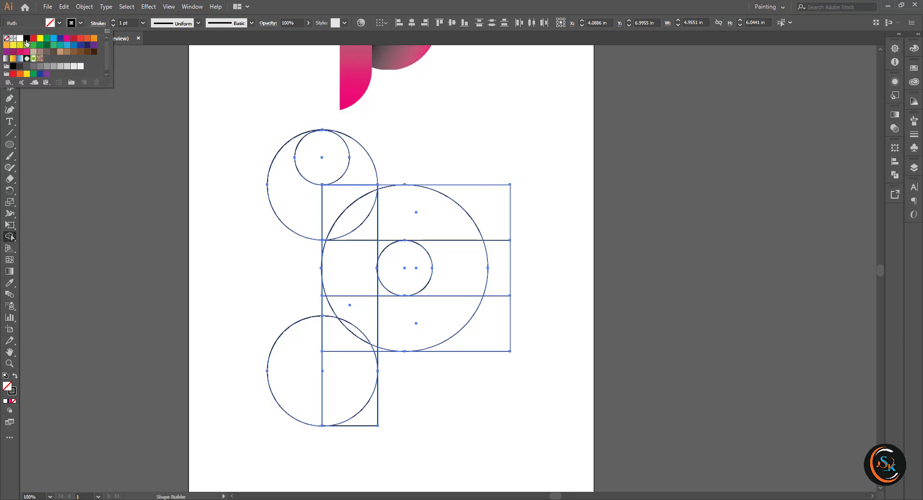
pyautogui.click(26, 38)
pyautogui.click(51, 23)
pyautogui.press('Escape')
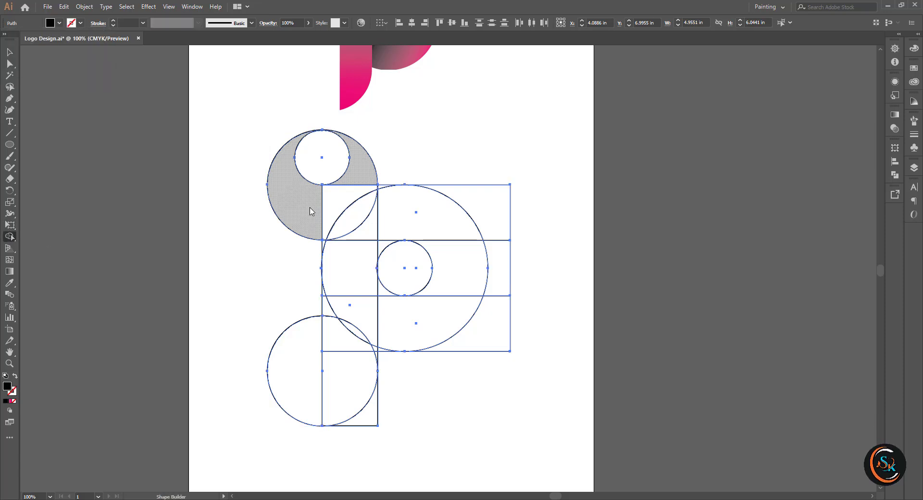
pyautogui.click(296, 198)
pyautogui.hotkey('ctrl', 'z')
pyautogui.press('v')
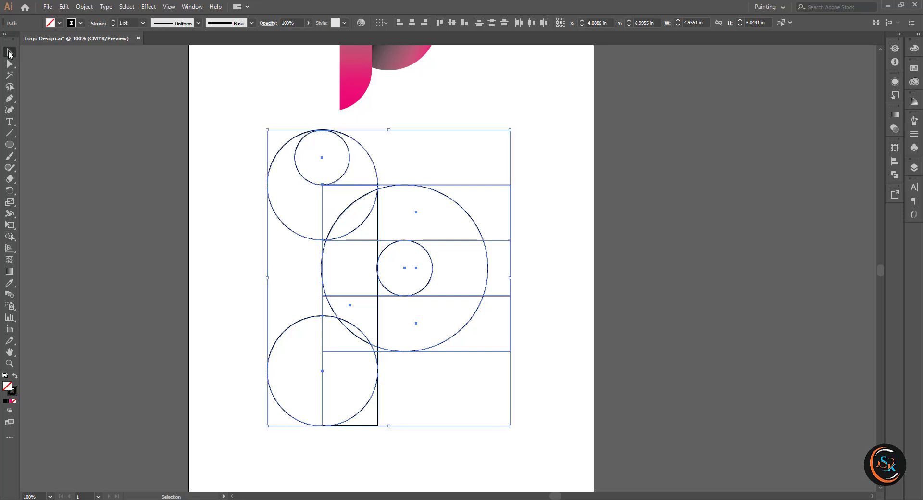
# Enlarge the small circle inside the upper-left circle to about 1.13 in so its top reaches the outer circle.
pyautogui.click(314, 158)
pyautogui.scroll(1, 314, 159)
pyautogui.scroll(1, 316, 158)
pyautogui.click(342, 107)
pyautogui.scroll(2, 326, 94)
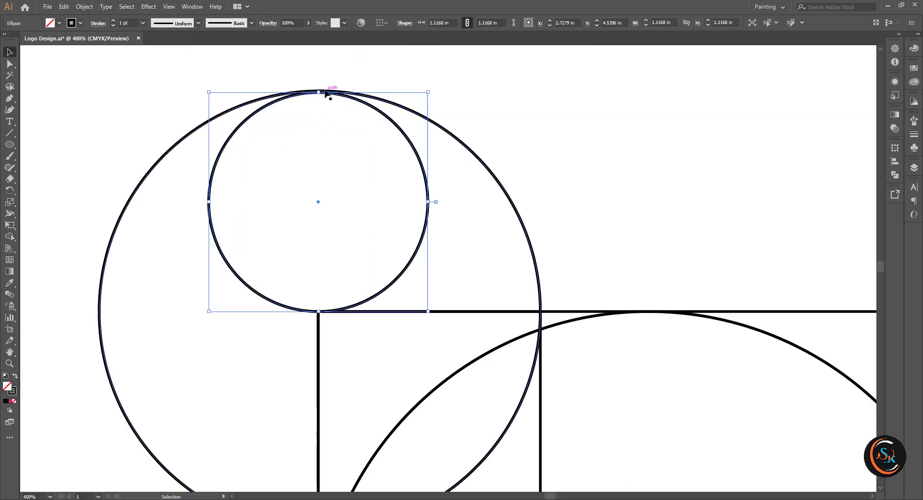
pyautogui.moveTo(319, 92); pyautogui.dragTo(320, 88)
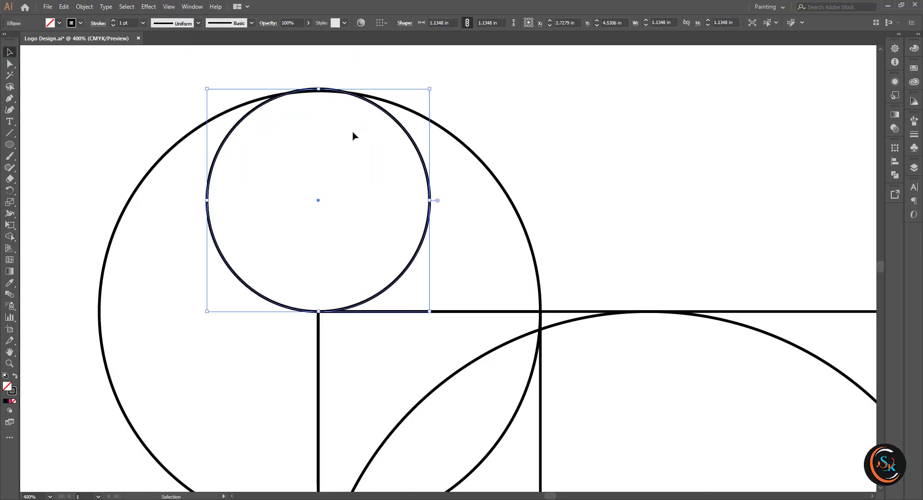
pyautogui.scroll(-4, 327, 275)
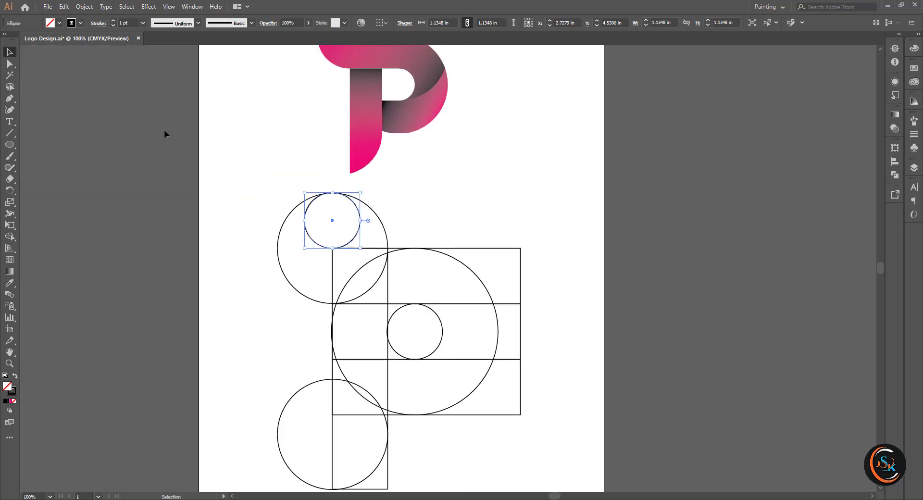
# Select all the construction shapes for the Shape Builder tool and set a black fill with no stroke.
pyautogui.click(202, 227)
pyautogui.scroll(-1, 202, 226)
pyautogui.moveTo(206, 217); pyautogui.dragTo(370, 332)
pyautogui.scroll(1, 306, 213)
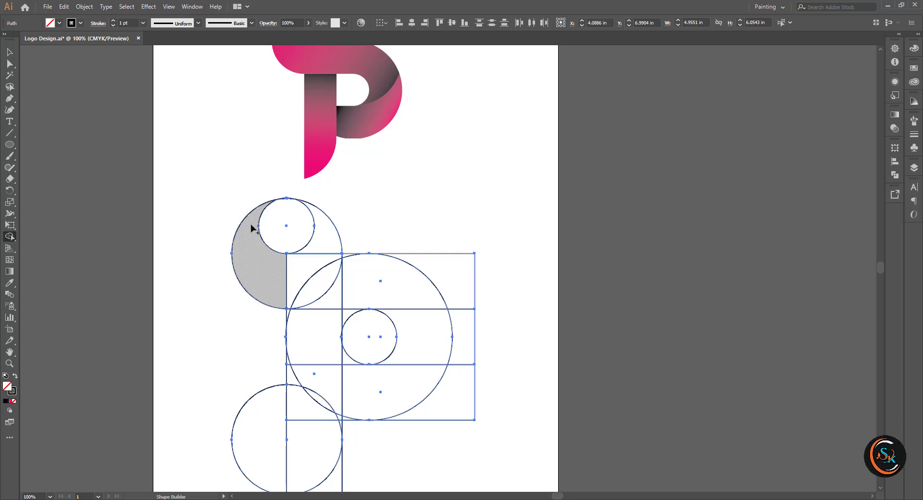
pyautogui.click(59, 23)
pyautogui.click(26, 39)
pyautogui.click(80, 23)
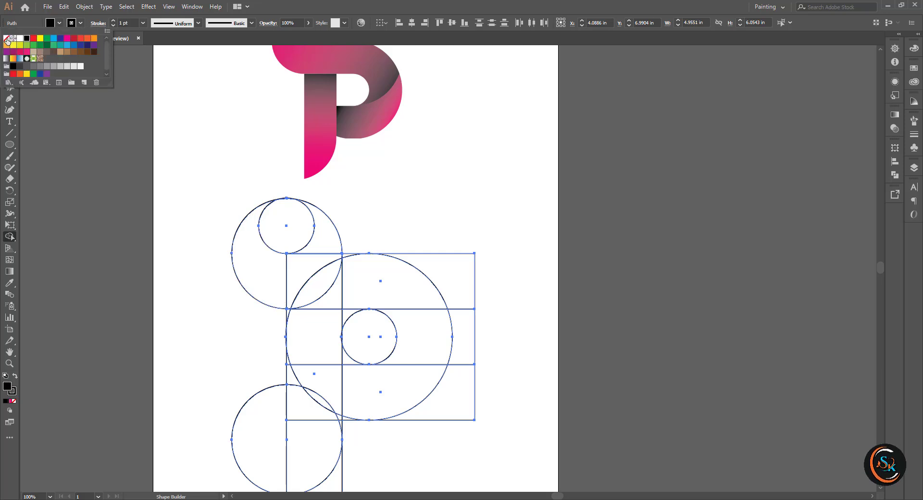
pyautogui.click(6, 38)
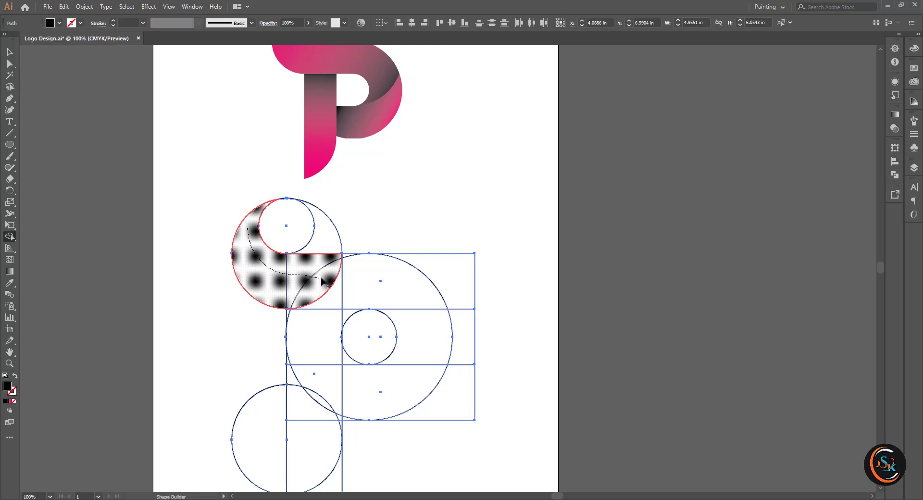
# Try to merge the upper-left crescent with the upper band regions of the large circle into one shape.
pyautogui.moveTo(321, 281)
pyautogui.mouseDown()
pyautogui.moveTo(407, 286)
pyautogui.moveTo(431, 303)
pyautogui.mouseUp()
pyautogui.hotkey('ctrl', 'z')
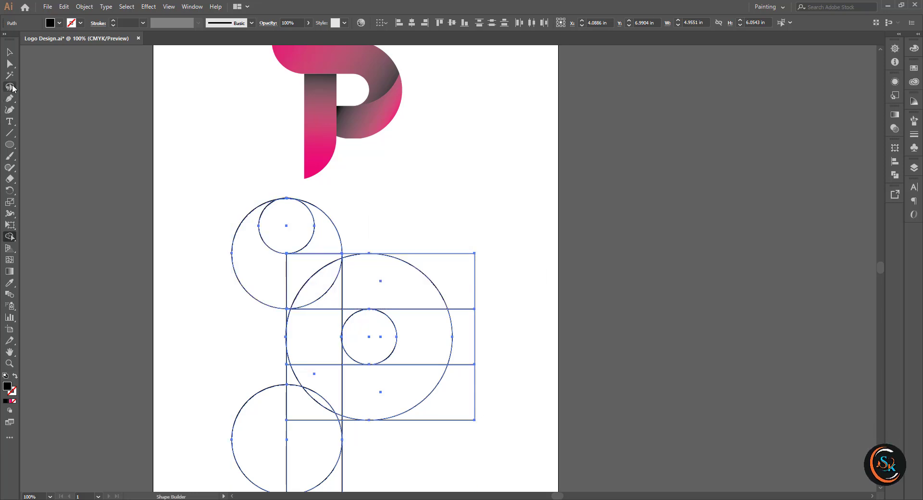
# Draw a curved Pen path from the small inner circle's lowest point to where the upper band line meets the large circle's right edge.
pyautogui.press('v')
pyautogui.click(56, 183)
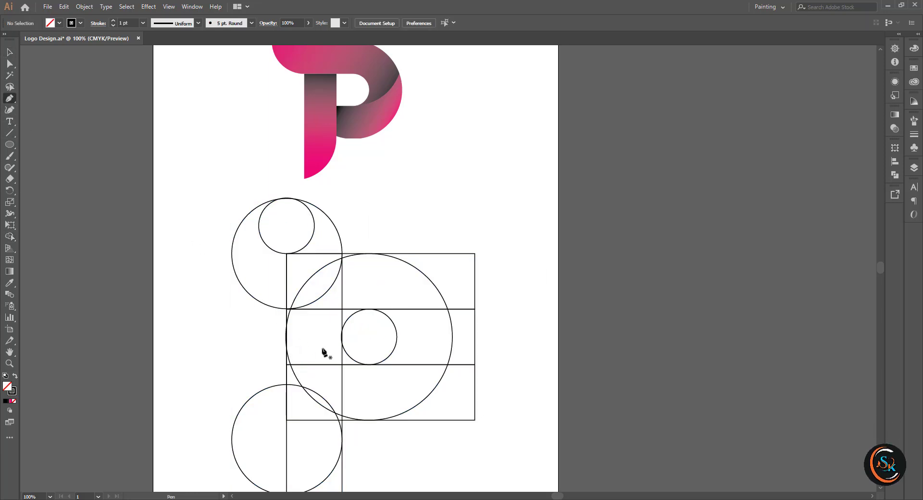
pyautogui.click(370, 365)
pyautogui.click(448, 309)
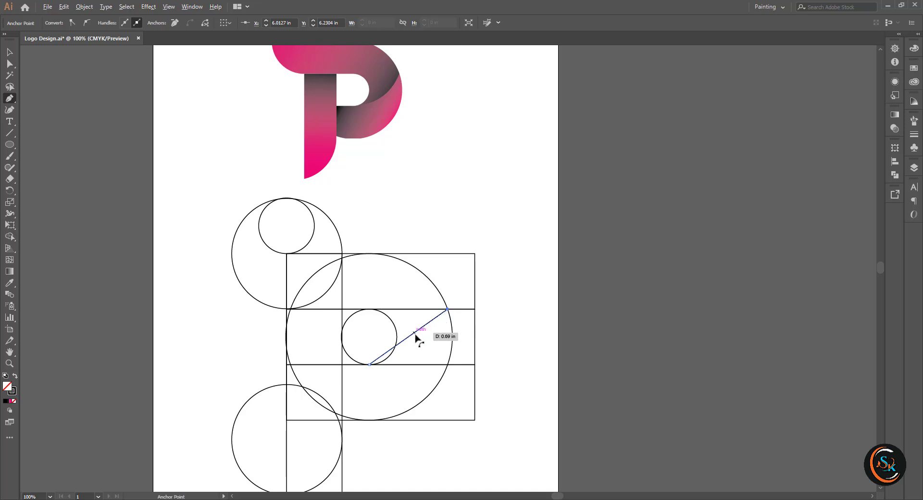
pyautogui.moveTo(416, 338); pyautogui.dragTo(420, 349)
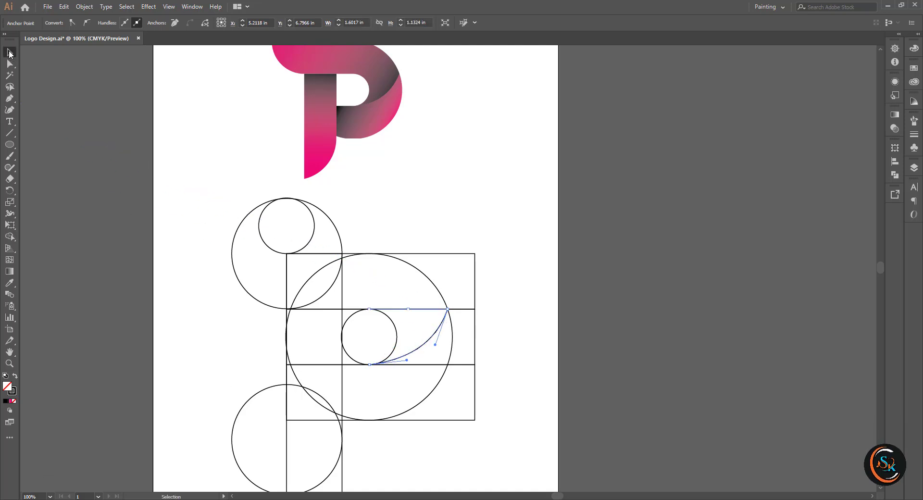
pyautogui.click(9, 52)
pyautogui.click(148, 205)
# Merge the crescent, upper band and upper bowl regions into one black shape without stroke using the Shape Builder tool.
pyautogui.scroll(-2, 159, 207)
pyautogui.moveTo(175, 144); pyautogui.dragTo(476, 440)
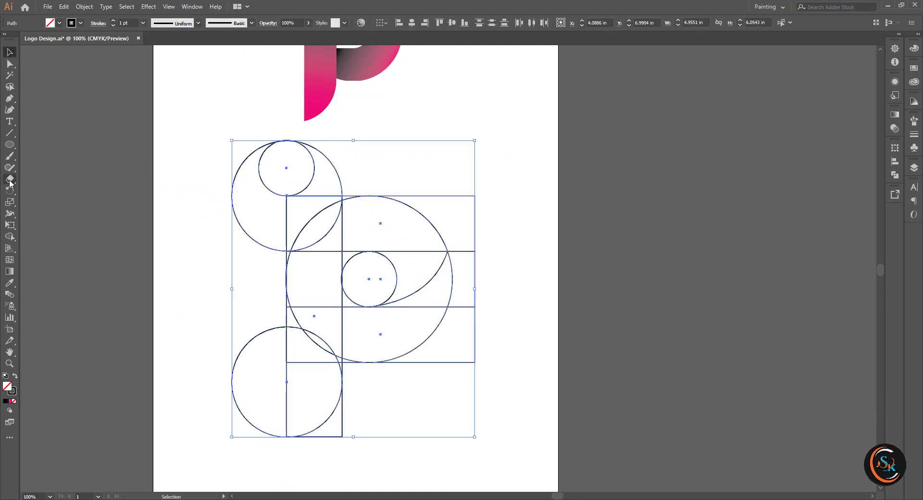
pyautogui.click(10, 237)
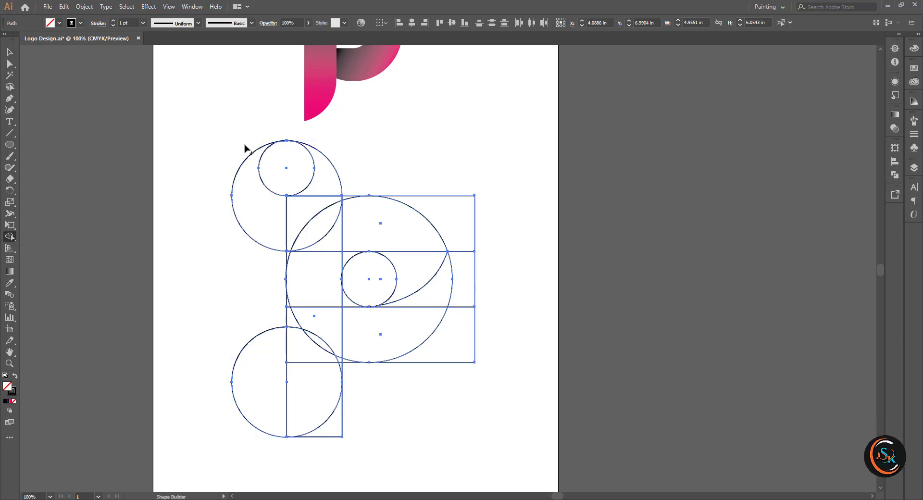
pyautogui.click(48, 24)
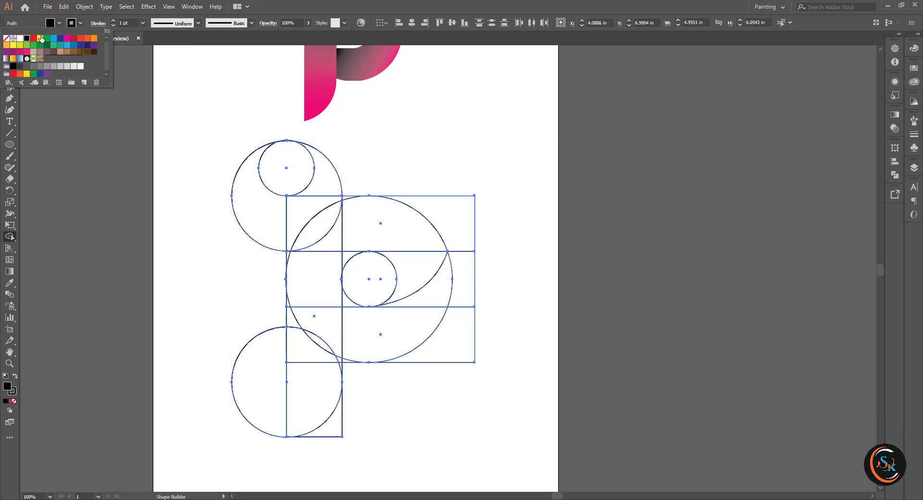
pyautogui.click(6, 38)
pyautogui.moveTo(253, 196)
pyautogui.mouseDown()
pyautogui.moveTo(294, 219)
pyautogui.moveTo(417, 241)
pyautogui.moveTo(418, 285)
pyautogui.moveTo(363, 212)
pyautogui.mouseUp()
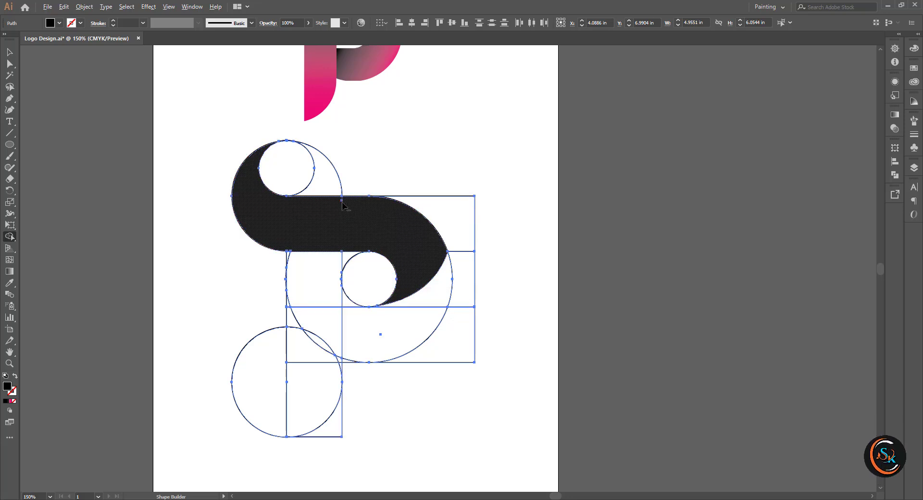
# Merge the lower bowl regions into one black shape and the stem regions into another with the Shape Builder tool.
pyautogui.scroll(3, 343, 204)
pyautogui.scroll(-2, 421, 234)
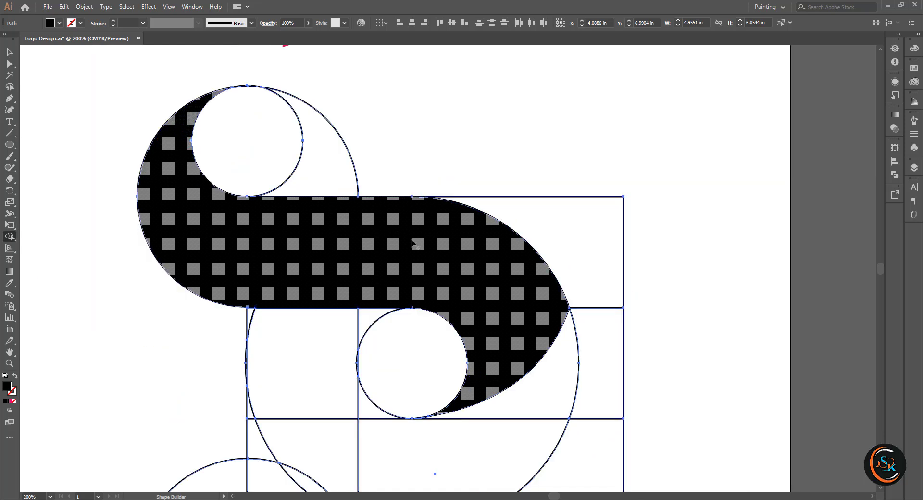
pyautogui.moveTo(526, 345)
pyautogui.mouseDown()
pyautogui.moveTo(493, 378)
pyautogui.moveTo(423, 404)
pyautogui.mouseUp()
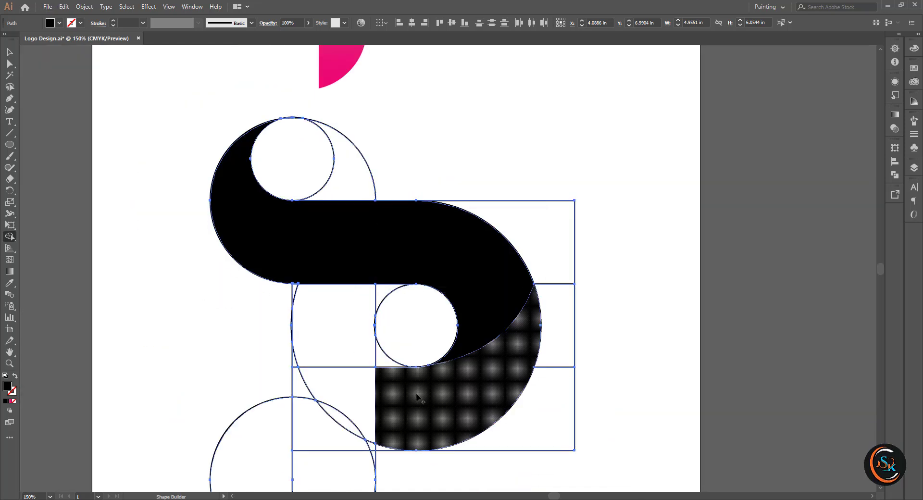
pyautogui.scroll(-3, 423, 404)
pyautogui.moveTo(332, 235)
pyautogui.mouseDown()
pyautogui.moveTo(296, 221)
pyautogui.moveTo(313, 314)
pyautogui.moveTo(295, 295)
pyautogui.moveTo(337, 340)
pyautogui.moveTo(314, 366)
pyautogui.moveTo(369, 388)
pyautogui.mouseUp()
# Merge the thin slivers along the stem's left and right edges into the stem shape.
pyautogui.scroll(-3, 366, 392)
pyautogui.scroll(1, 292, 258)
pyautogui.scroll(5, 292, 258)
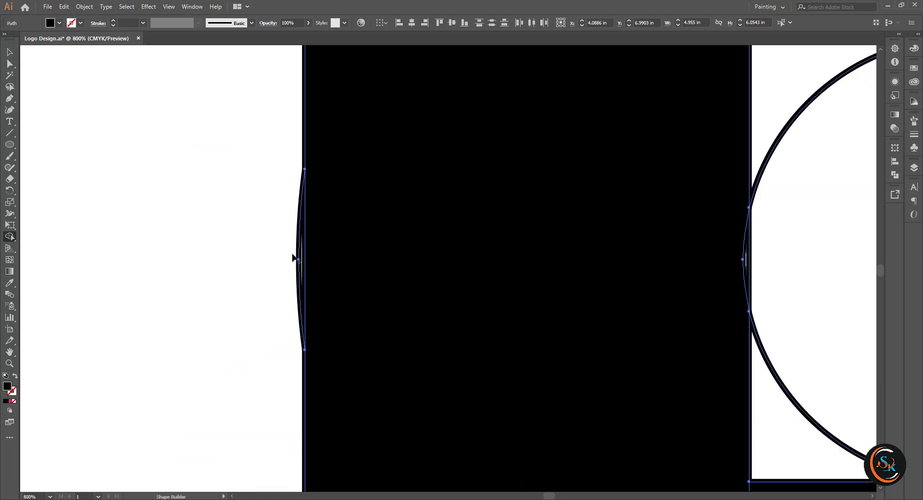
pyautogui.scroll(-4, 519, 306)
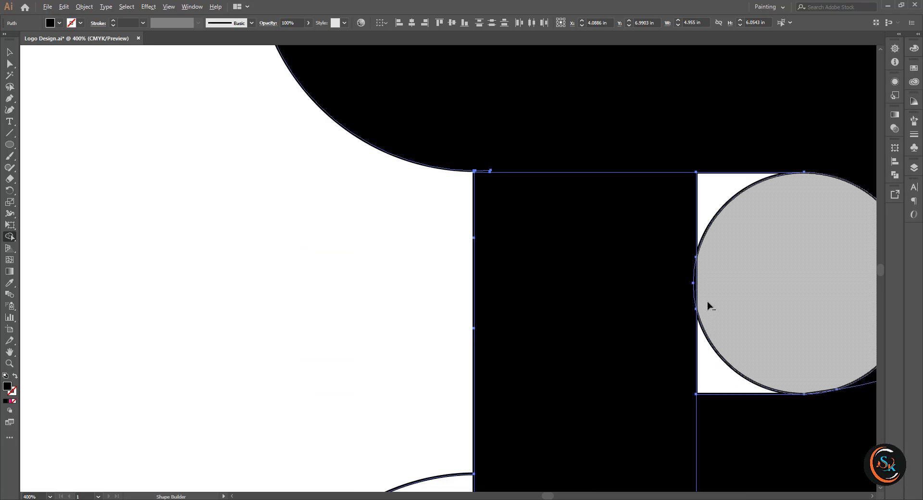
pyautogui.scroll(3, 481, 301)
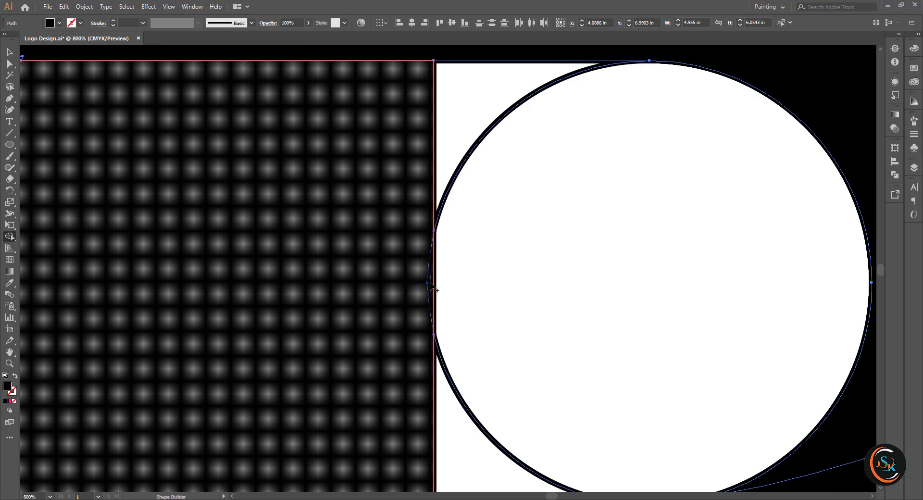
pyautogui.scroll(-6, 435, 290)
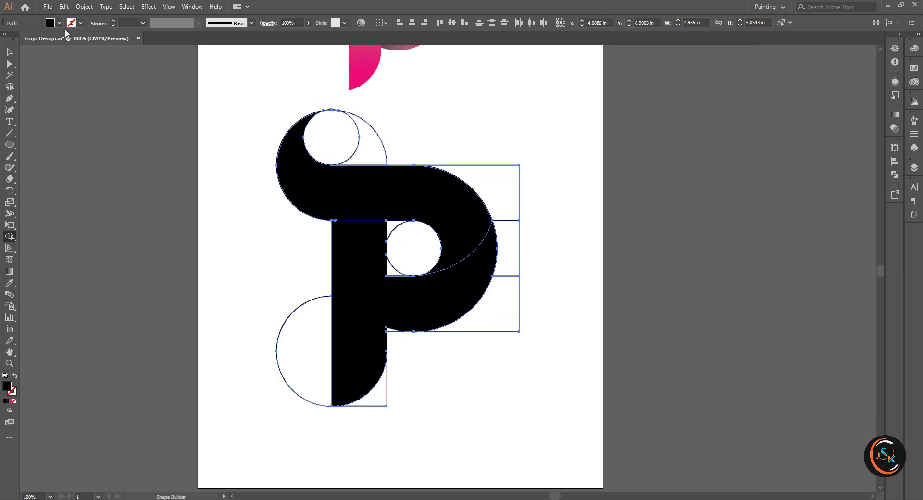
# Cut the three black P pieces, delete the leftover construction outlines, and paste the pieces back in place.
pyautogui.press('v')
pyautogui.click(305, 186)
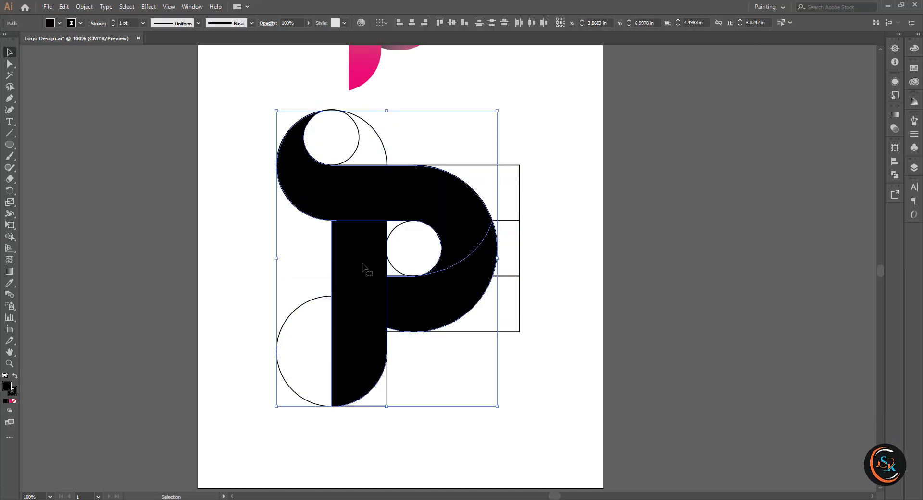
pyautogui.press('Delete')
pyautogui.scroll(1, 309, 221)
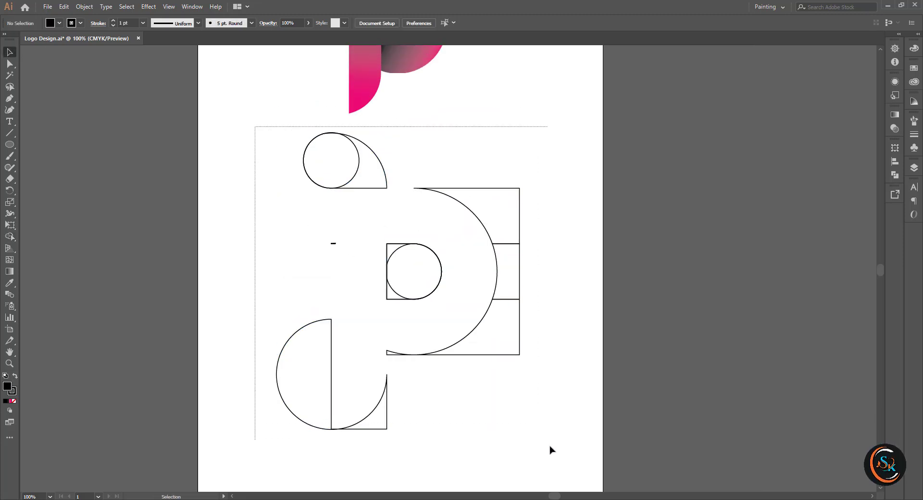
pyautogui.hotkey('ctrl', 'a')
pyautogui.press('Delete')
pyautogui.hotkey('ctrl', 'v')
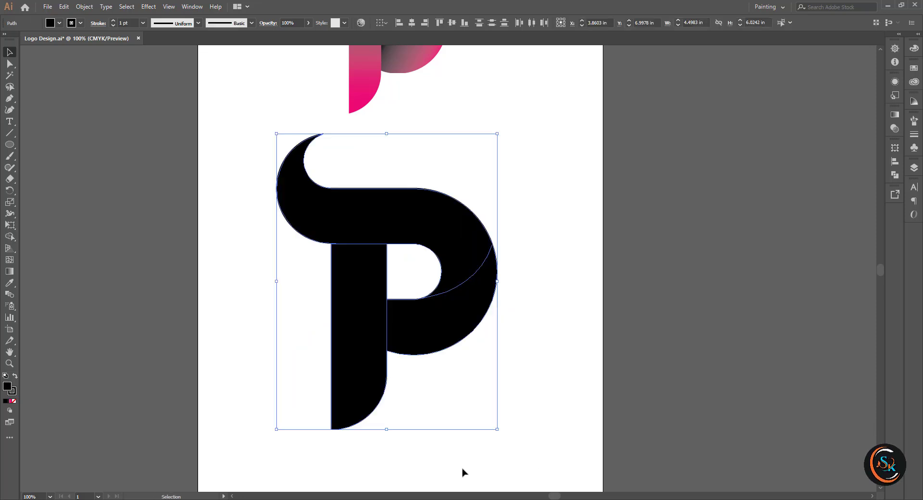
# Apply a black-to-pink linear gradient fill to all three pieces of the P.
pyautogui.click(291, 311)
pyautogui.scroll(-1, 297, 315)
pyautogui.click(287, 243)
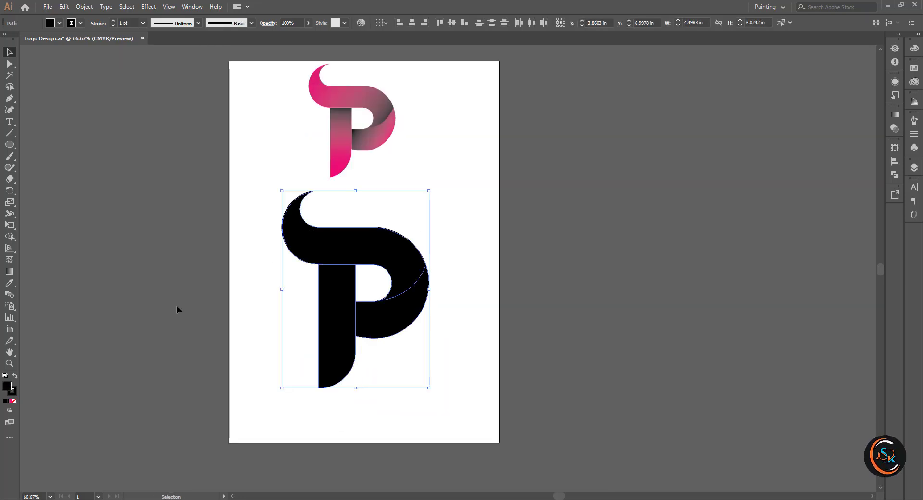
pyautogui.click(895, 117)
pyautogui.click(822, 180)
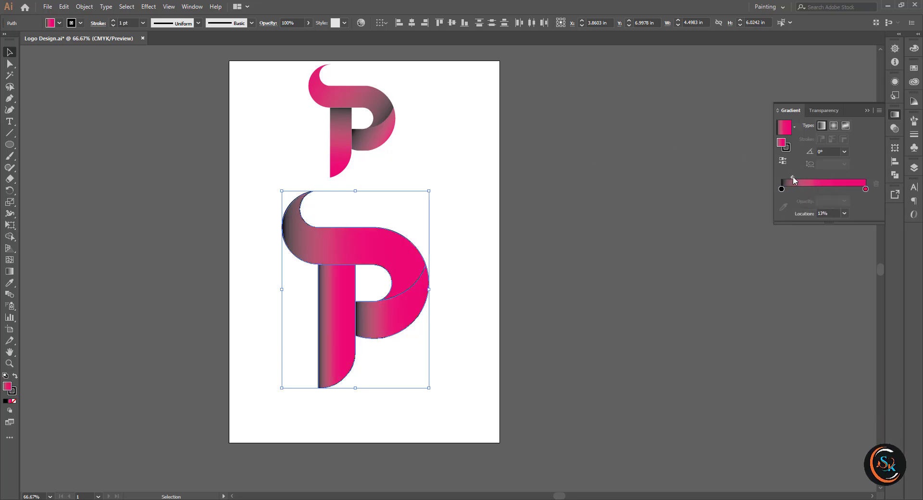
# Set the gradient angle of all three P pieces to 150° and its midpoint location to 48.75%.
pyautogui.moveTo(253, 192); pyautogui.dragTo(417, 390)
pyautogui.click(844, 151)
pyautogui.click(854, 176)
pyautogui.click(613, 217)
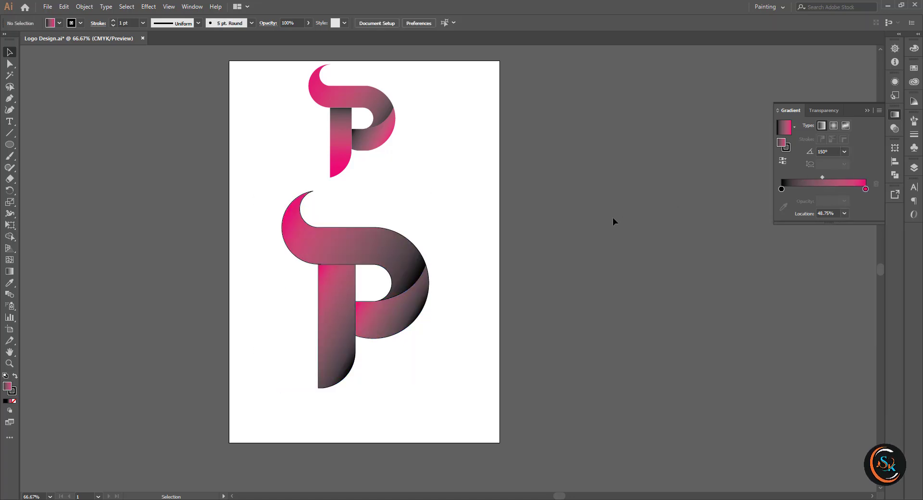
# Stretch the top ribbon's gradient diagonally beyond the shape at about 149.9° and move its black stop to about 12.9%.
pyautogui.scroll(-1, 542, 280)
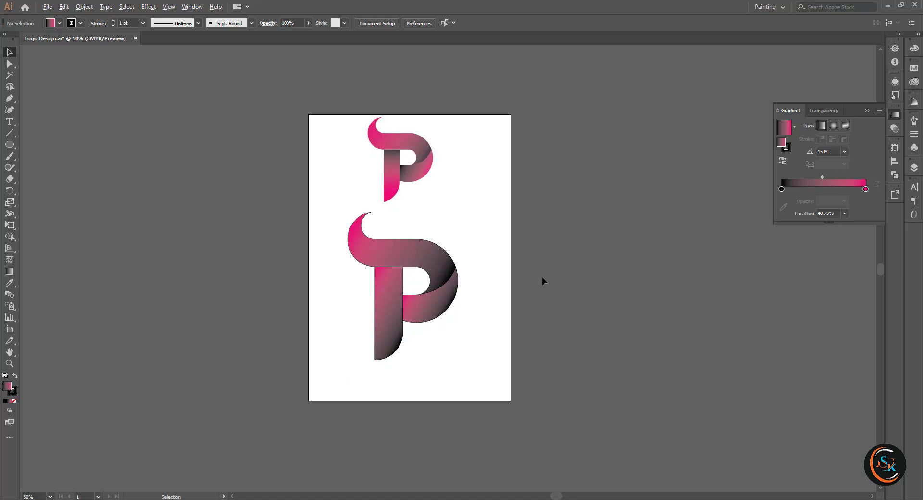
pyautogui.scroll(1, 529, 289)
pyautogui.click(9, 272)
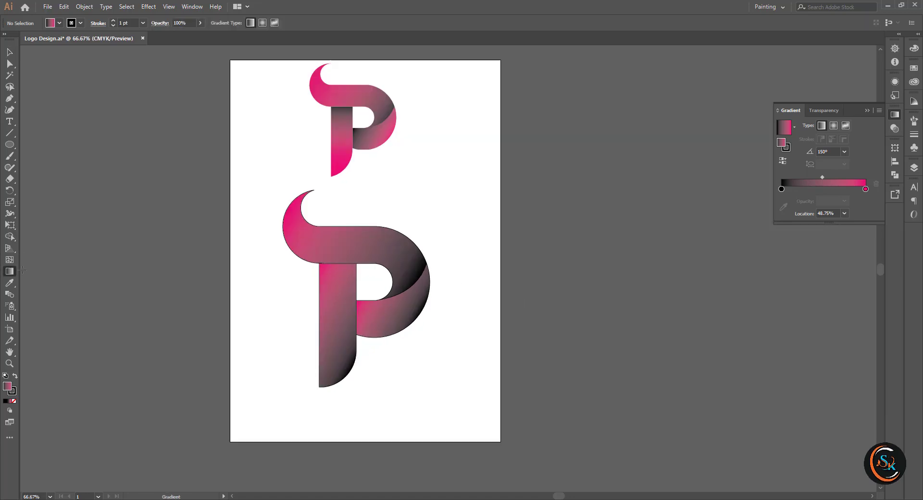
pyautogui.click(356, 257)
pyautogui.moveTo(455, 307); pyautogui.dragTo(208, 163)
pyautogui.moveTo(348, 236); pyautogui.dragTo(396, 269)
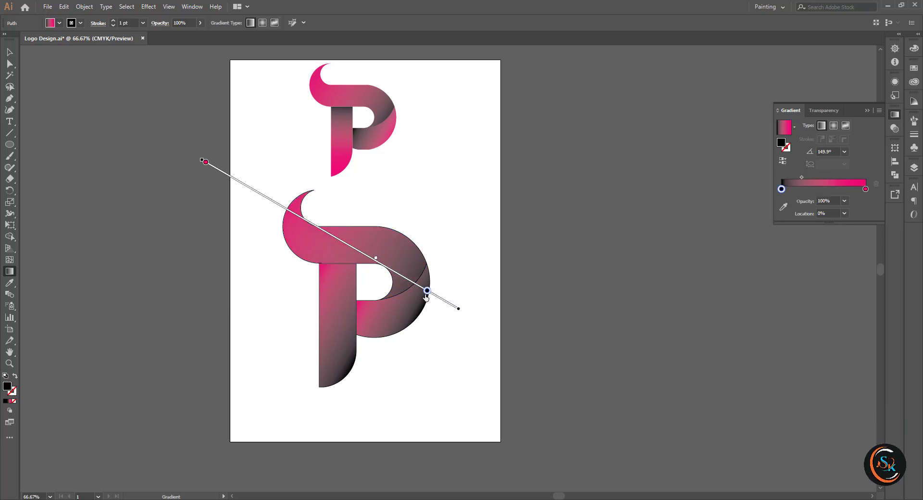
pyautogui.moveTo(427, 301); pyautogui.dragTo(416, 303)
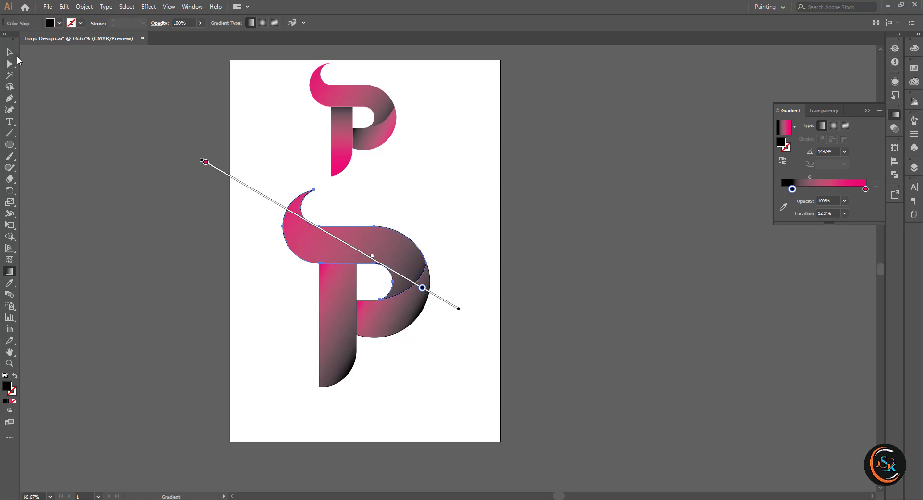
# Remove the stroke from all three pieces of the large P.
pyautogui.click(10, 53)
pyautogui.moveTo(207, 210); pyautogui.dragTo(470, 387)
pyautogui.click(59, 23)
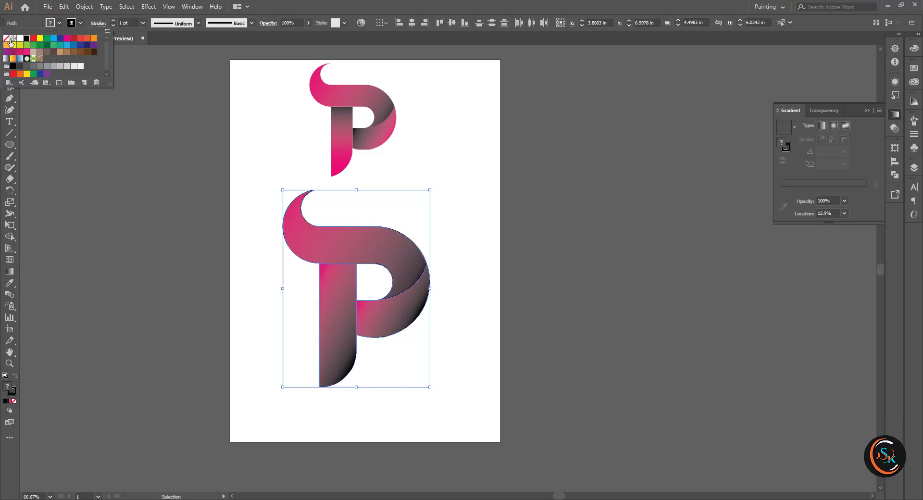
pyautogui.click(171, 251)
pyautogui.click(172, 251)
pyautogui.scroll(-1, 203, 284)
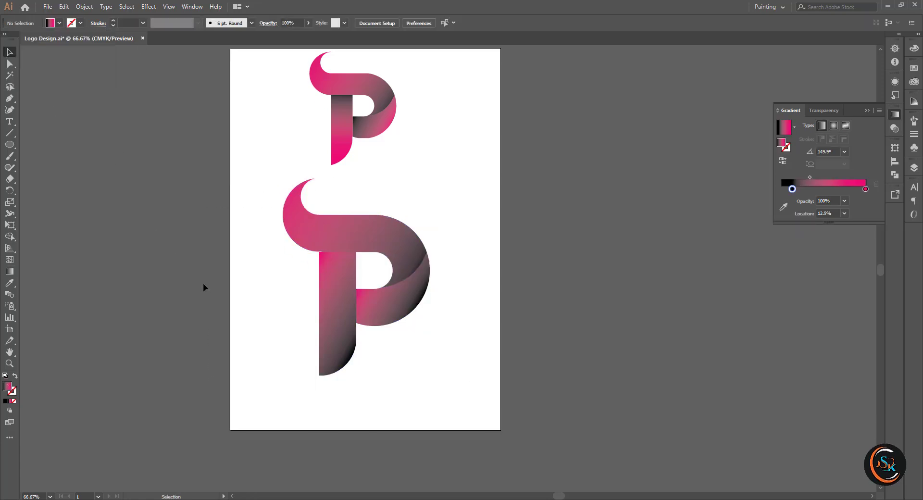
# Redirect the stem's gradient vertically at about -90.8°, with black above the stem and pink extending well below its foot.
pyautogui.click(337, 291)
pyautogui.click(9, 271)
pyautogui.moveTo(329, 413)
pyautogui.mouseDown()
pyautogui.moveTo(332, 151)
pyautogui.moveTo(330, 238)
pyautogui.mouseUp()
pyautogui.moveTo(358, 412); pyautogui.dragTo(343, 487)
# Move the stem gradient's pink stop to about 37.81% and its black stop to about 10.19%.
pyautogui.moveTo(340, 172)
pyautogui.mouseDown()
pyautogui.moveTo(335, 491)
pyautogui.moveTo(340, 250)
pyautogui.moveTo(338, 270)
pyautogui.mouseUp()
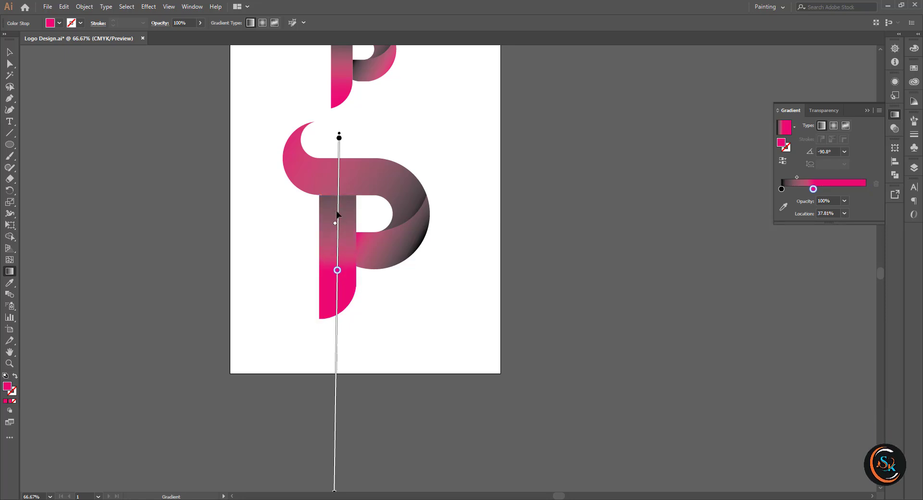
pyautogui.moveTo(337, 174); pyautogui.dragTo(337, 173)
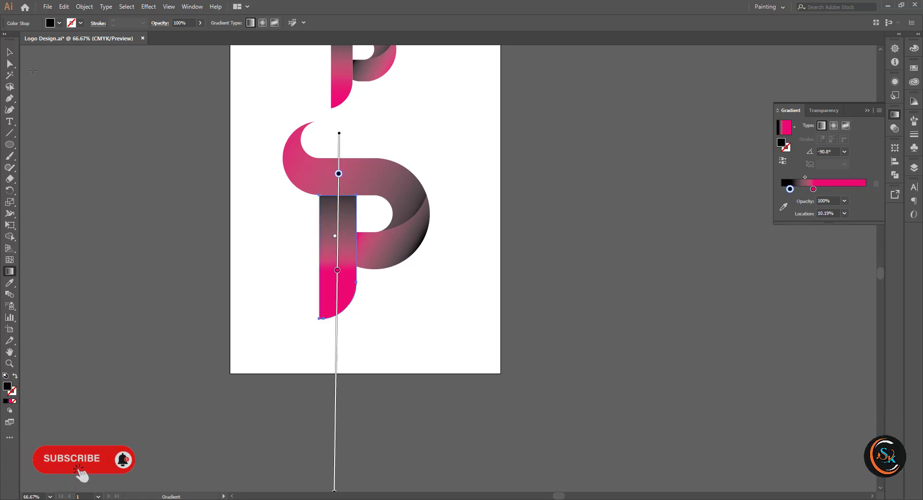
pyautogui.press('v')
pyautogui.click(120, 140)
pyautogui.scroll(2, 325, 217)
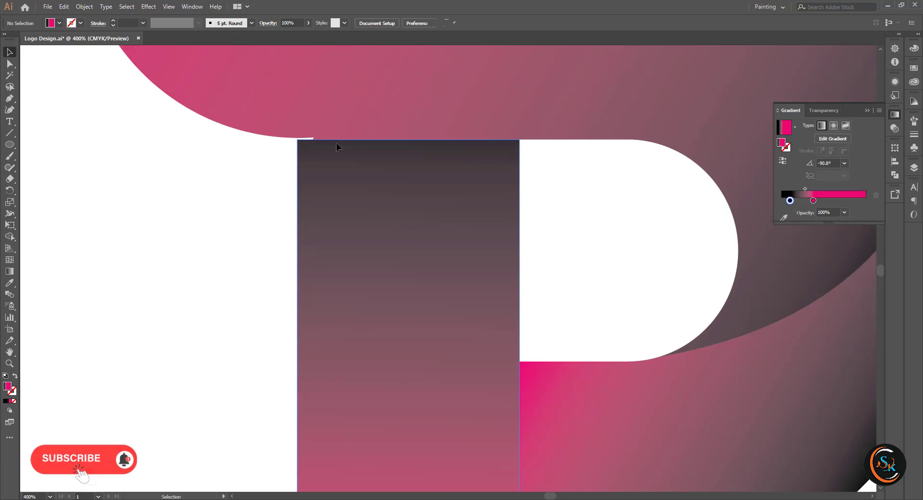
pyautogui.click(336, 143)
pyautogui.scroll(-1, 217, 159)
pyautogui.hotkey('ctrl', 'a')
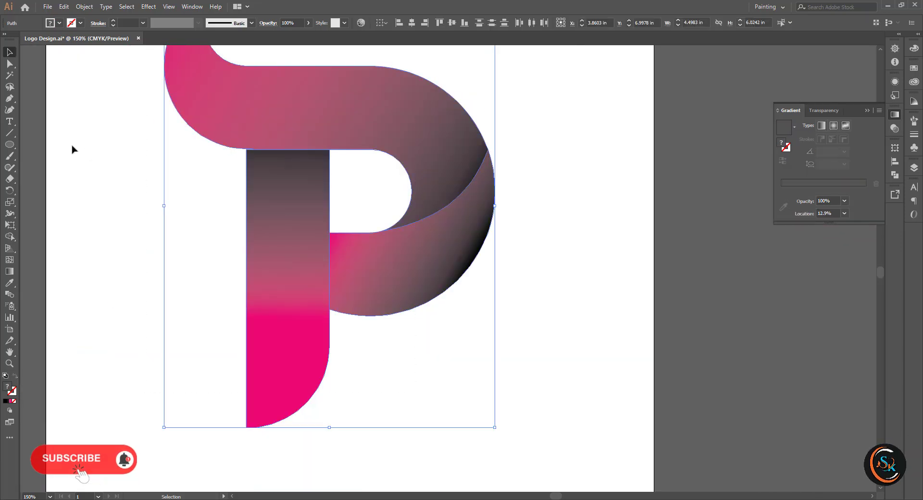
pyautogui.click(9, 236)
pyautogui.scroll(6, 252, 144)
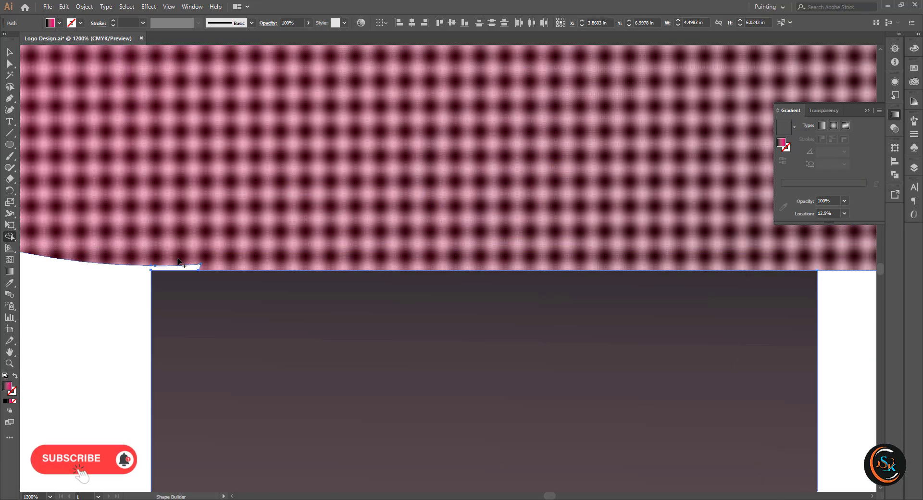
# Try to close the gap under the ribbon by moving the stem's upper-left anchor point up to the ribbon's edge.
pyautogui.press('a')
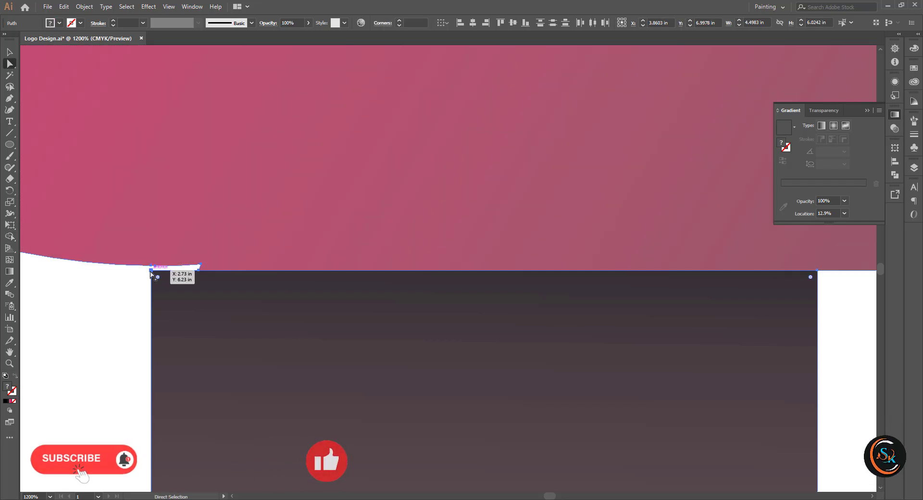
pyautogui.click(150, 272)
pyautogui.moveTo(151, 271); pyautogui.dragTo(151, 265)
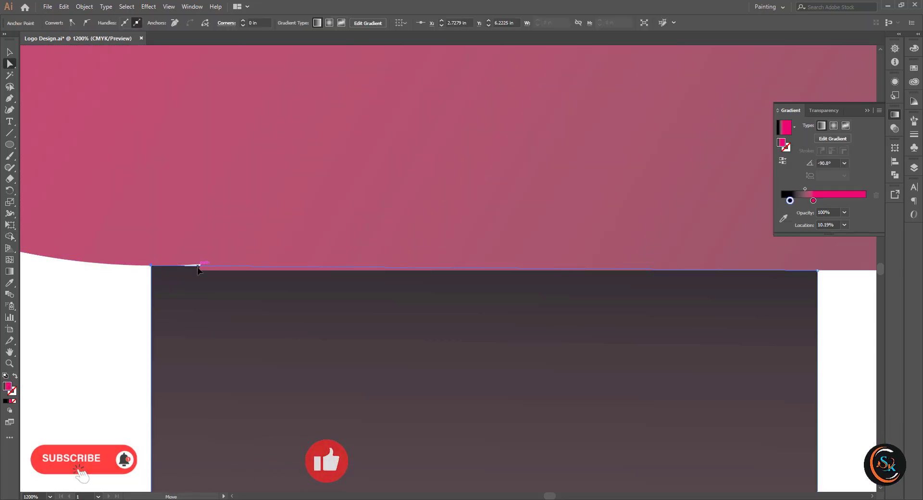
pyautogui.click(201, 265)
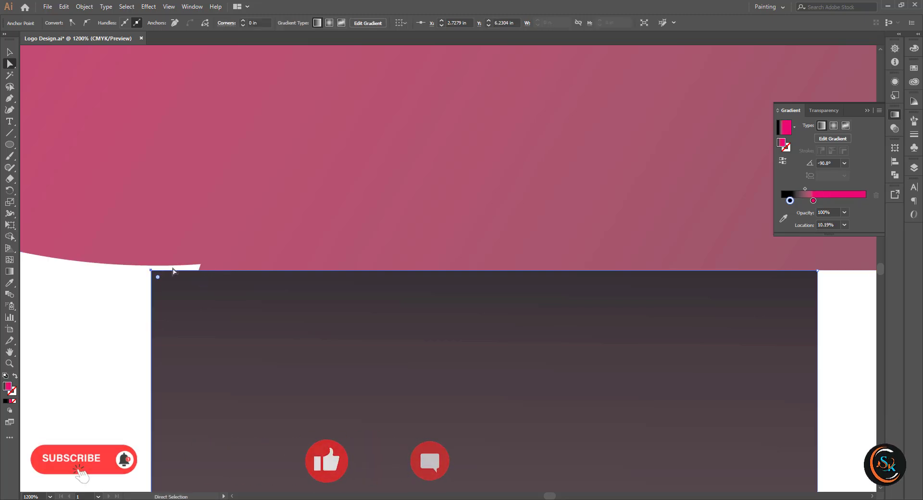
# Close the gap above the stem by moving the ribbon's lower-edge anchor points down onto the stem's top edge.
pyautogui.click(154, 266)
pyautogui.scroll(3, 154, 268)
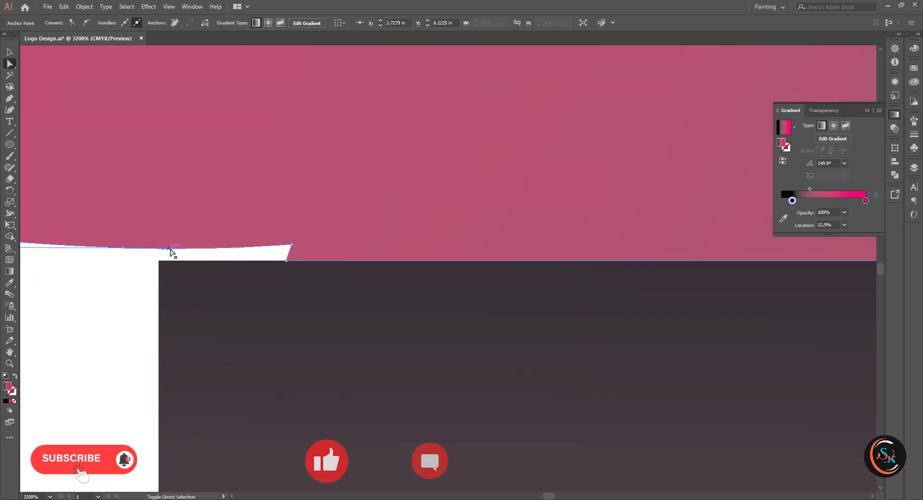
pyautogui.moveTo(284, 250); pyautogui.dragTo(286, 262)
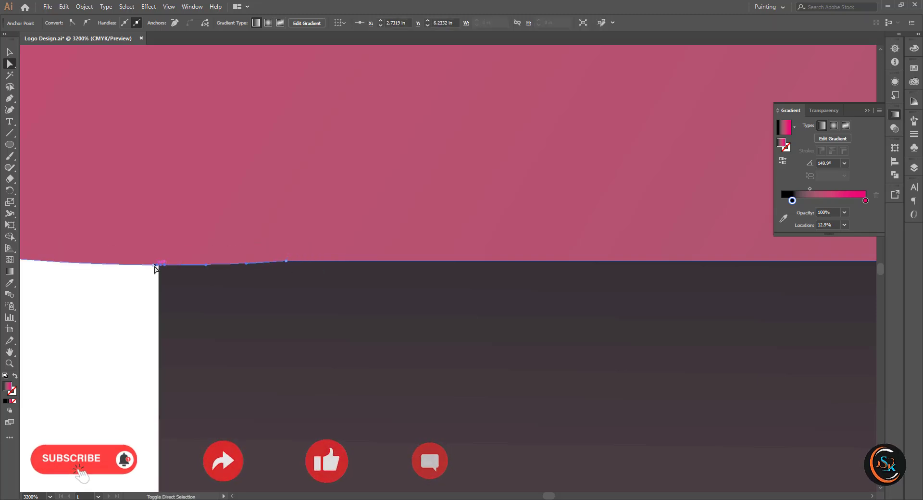
pyautogui.moveTo(165, 265); pyautogui.dragTo(165, 265)
pyautogui.scroll(-9, 161, 275)
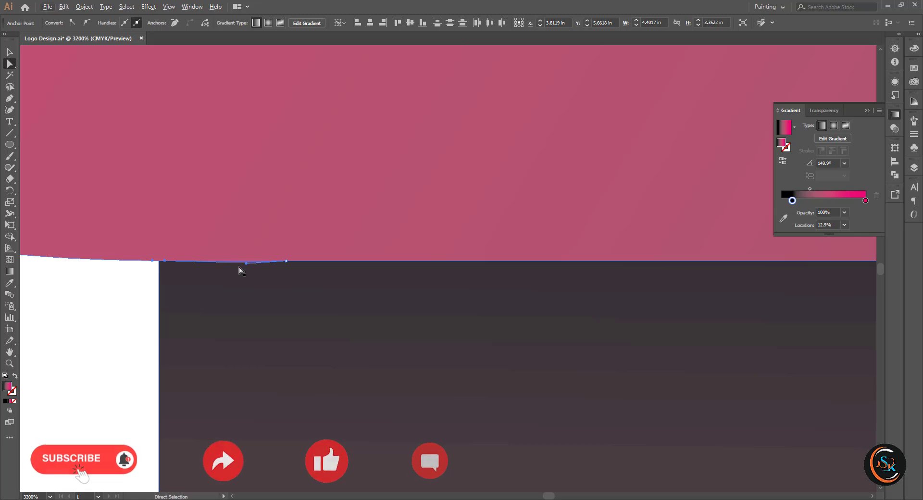
pyautogui.press('v')
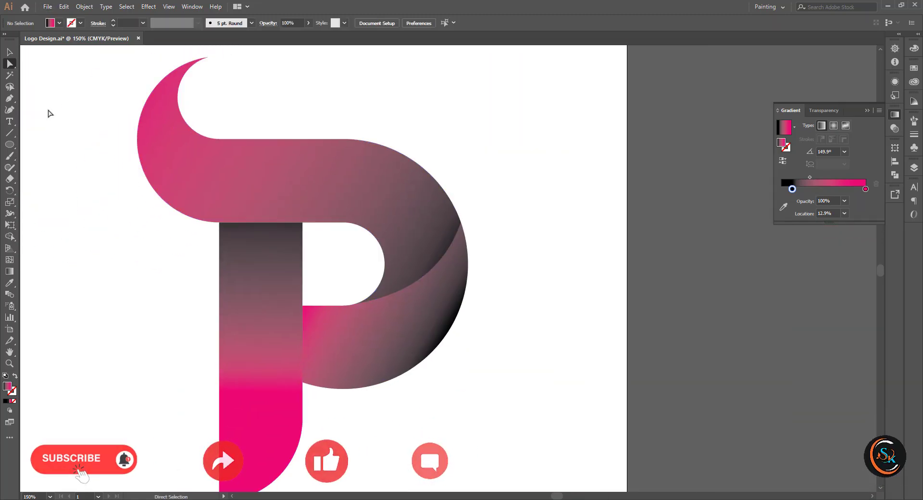
# Reverse the gradient of the lower bowl piece so black starts beside the stem and pink ends at the outer curve.
pyautogui.scroll(-2, 120, 250)
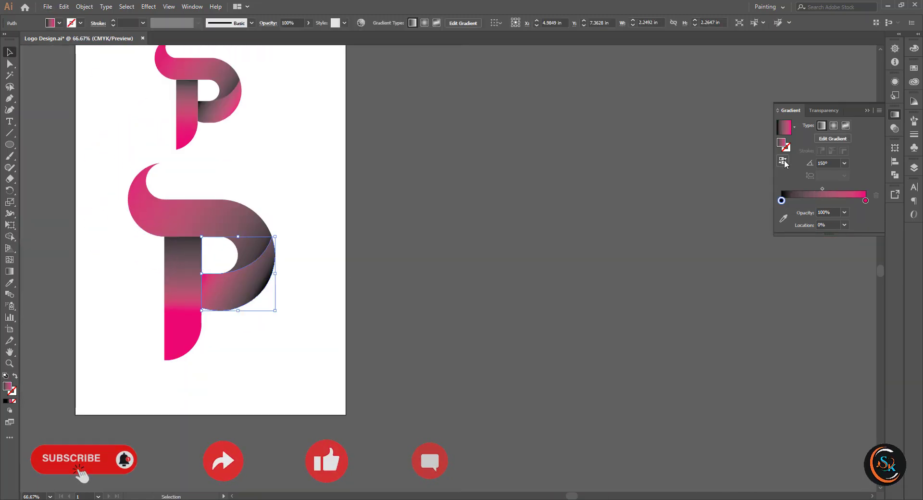
pyautogui.click(471, 234)
pyautogui.scroll(-1, 380, 245)
pyautogui.moveTo(368, 259); pyautogui.dragTo(437, 268)
pyautogui.scroll(1, 432, 273)
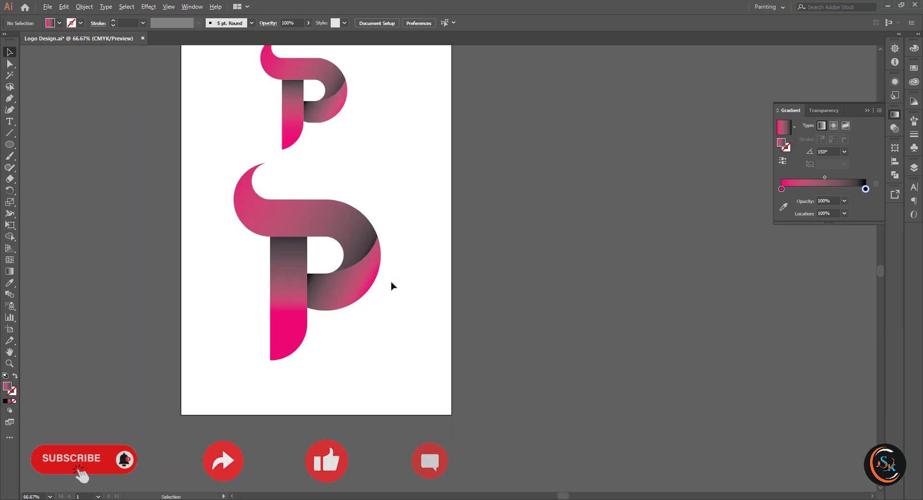